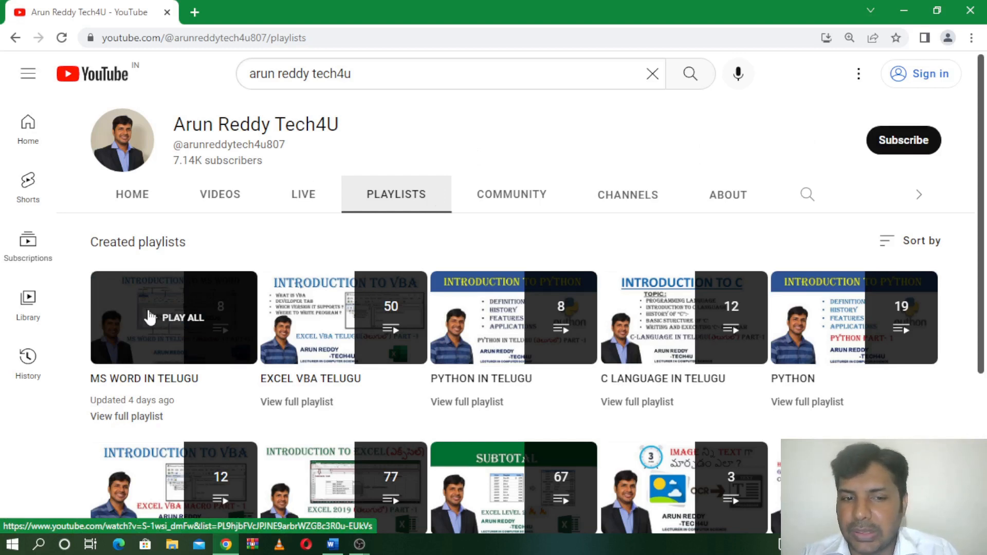
Switch to the Word document "What is macro" and highlight the macro definition for reading.
left_click(905, 11)
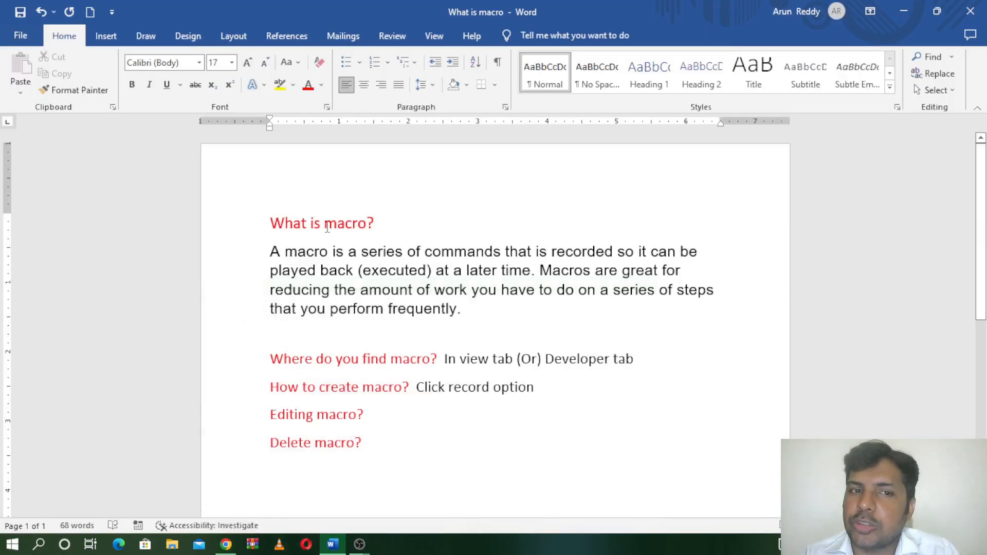
left_click_drag(325, 226, 366, 228)
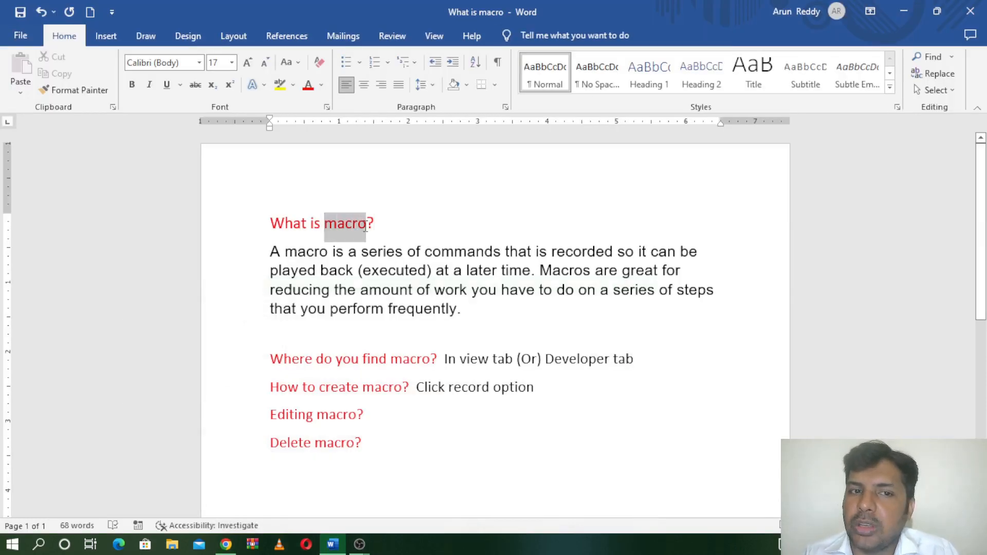
left_click(528, 331)
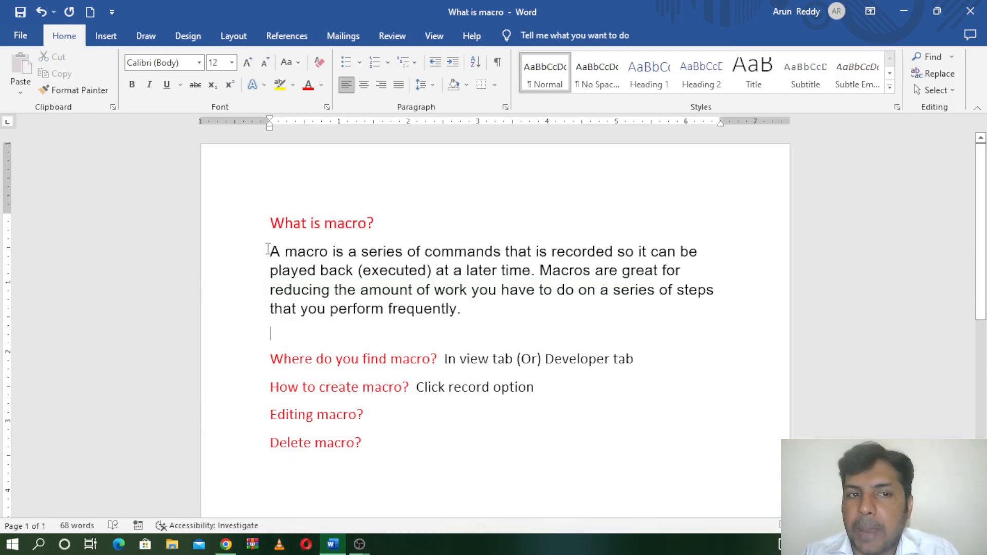
left_click_drag(268, 251, 539, 271)
left_click(722, 326)
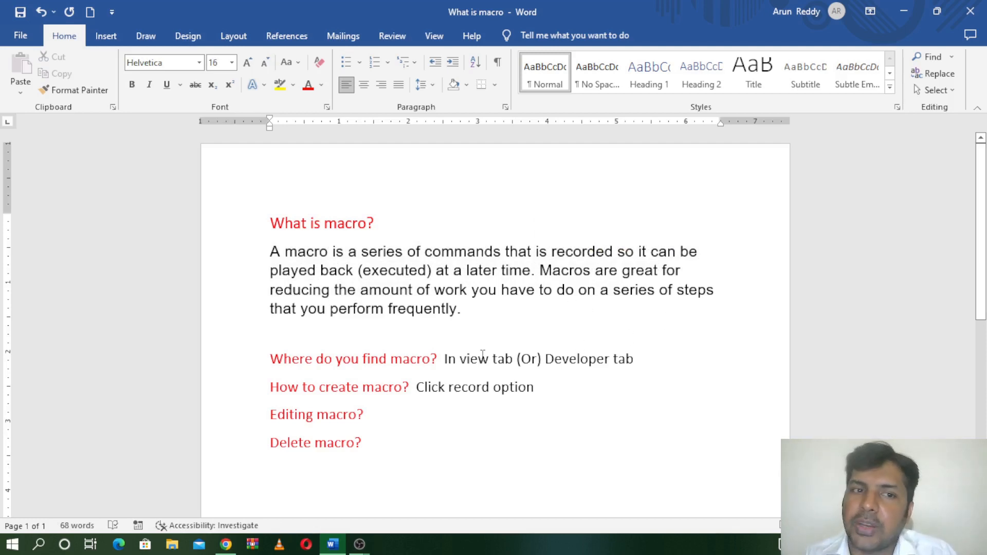
Format the macro definition paragraph as bold, justified, red text.
left_click_drag(271, 251, 480, 306)
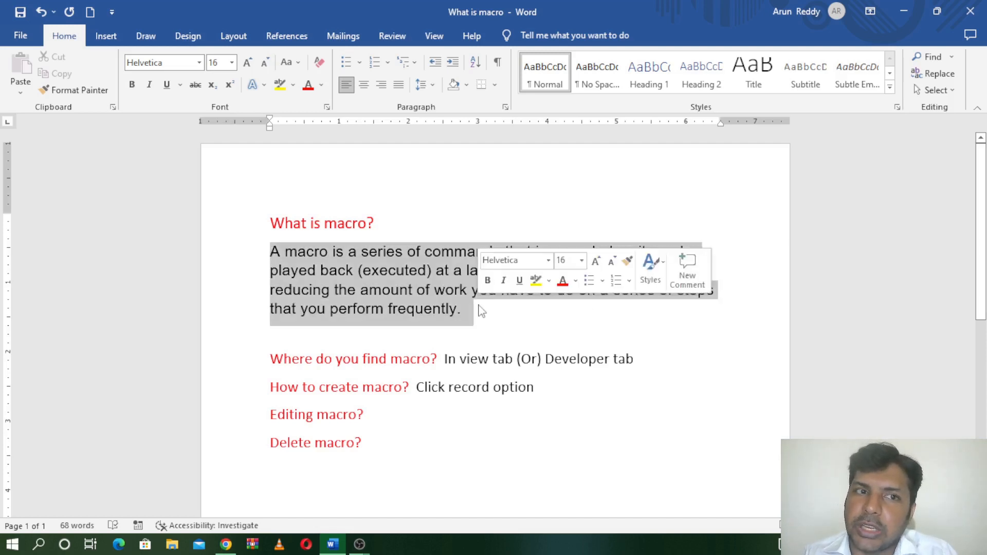
left_click(131, 84)
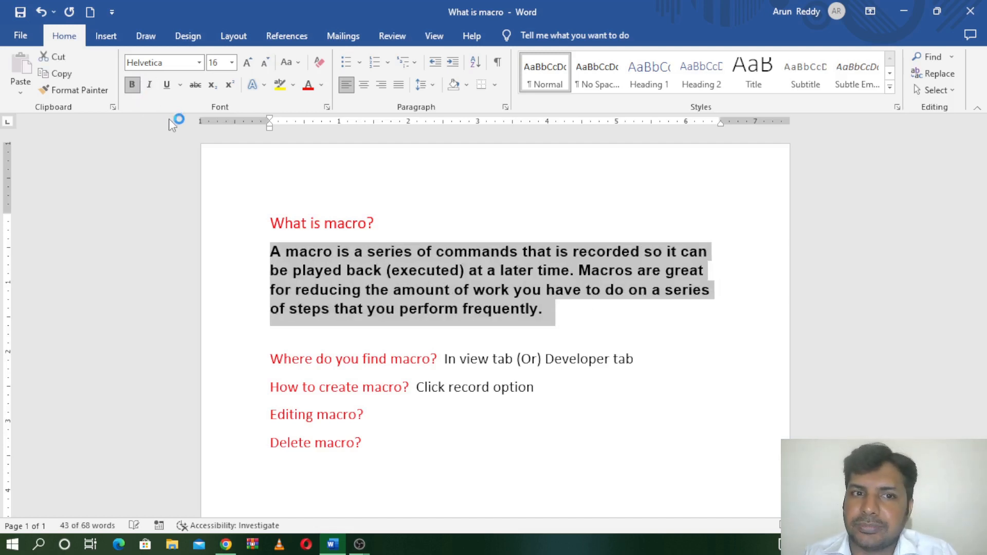
left_click(363, 85)
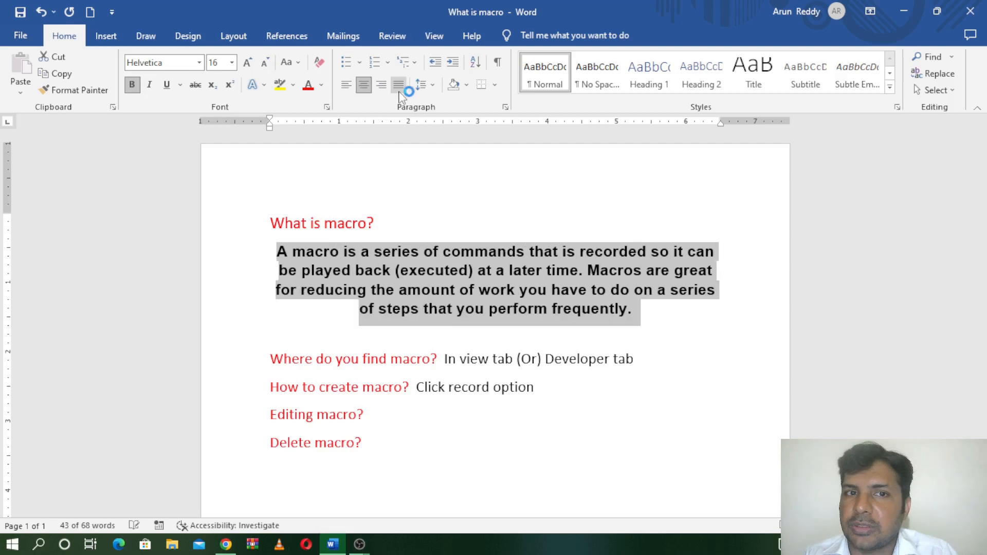
left_click(399, 85)
left_click(308, 85)
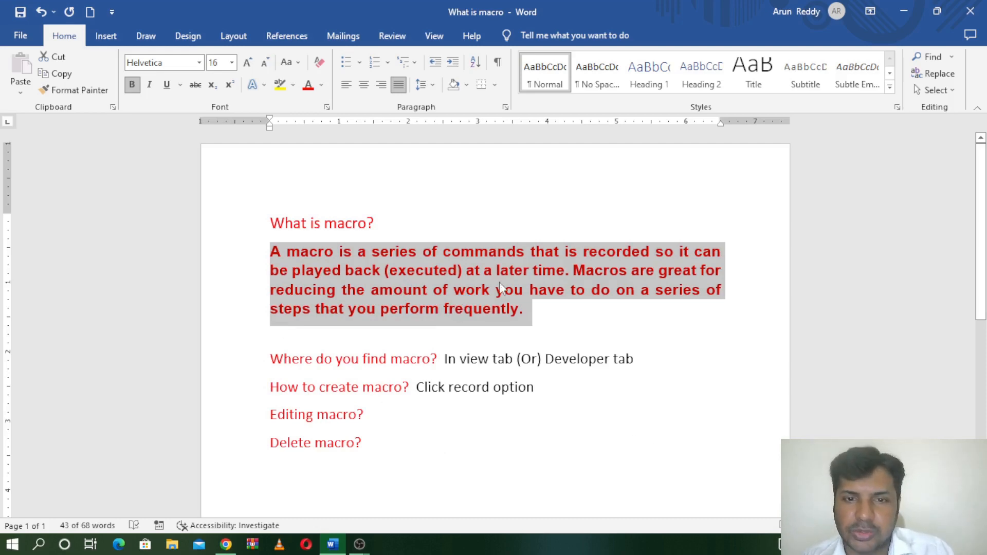
Undo the bold, alignment and font colour changes on the definition paragraph.
key("ctrl+z")
key("ctrl+z")
key("ctrl+z")
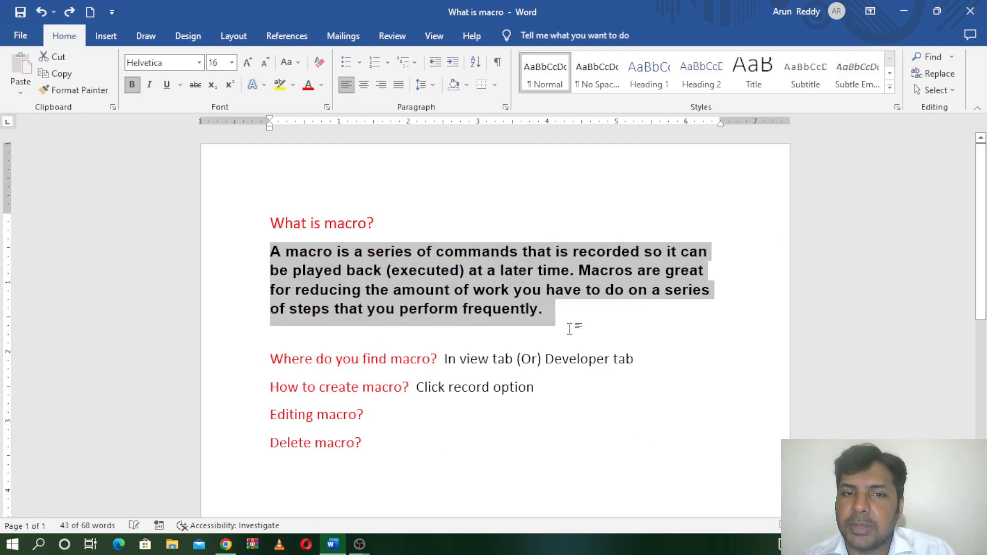
key("ctrl+z")
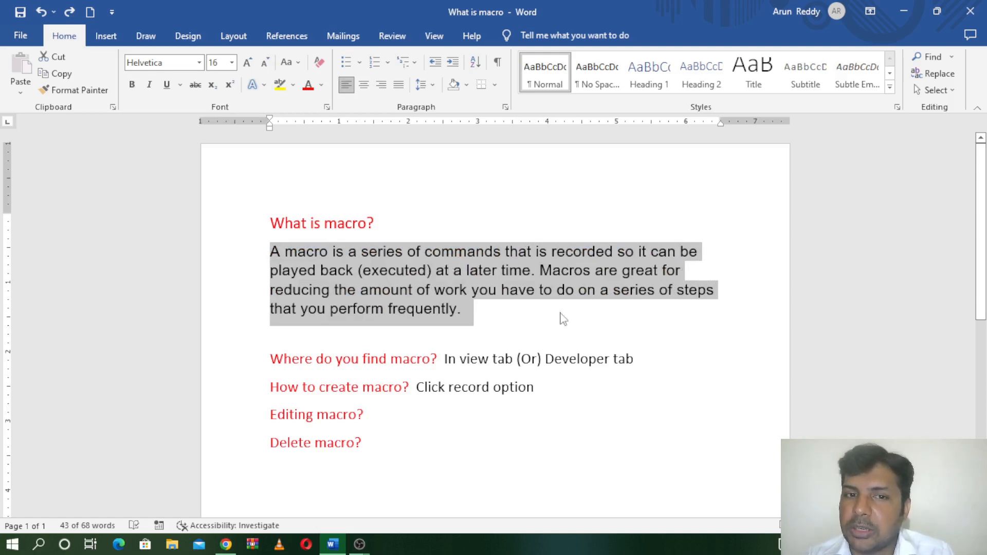
left_click(607, 321)
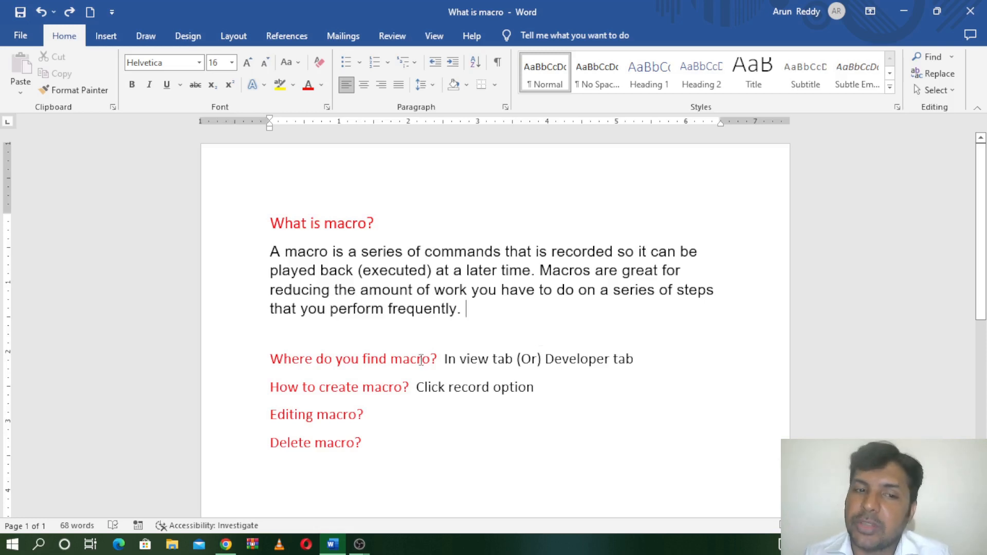
Highlight the line about where to find macros and look at the available macro commands.
left_click_drag(270, 359, 643, 359)
left_click(584, 423)
left_click(583, 455)
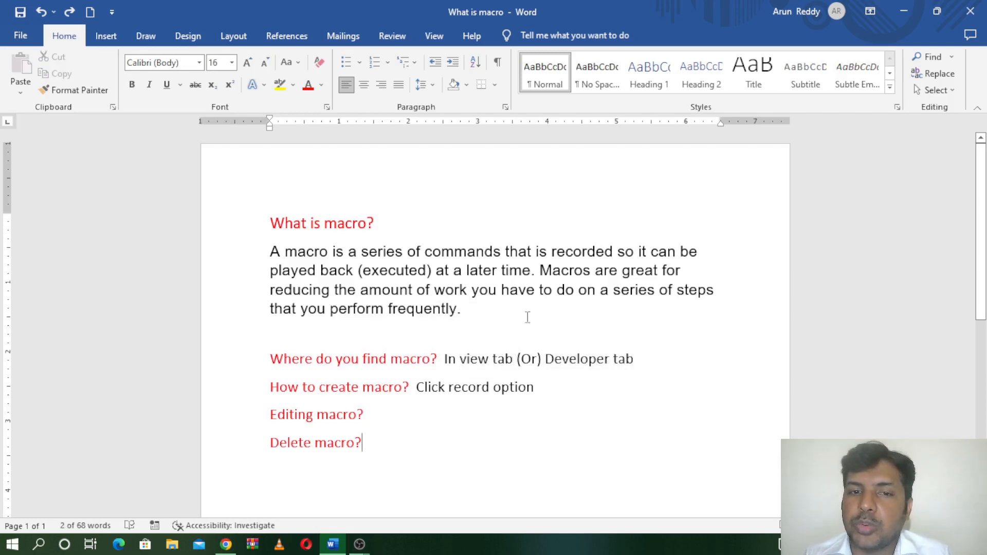
left_click(431, 37)
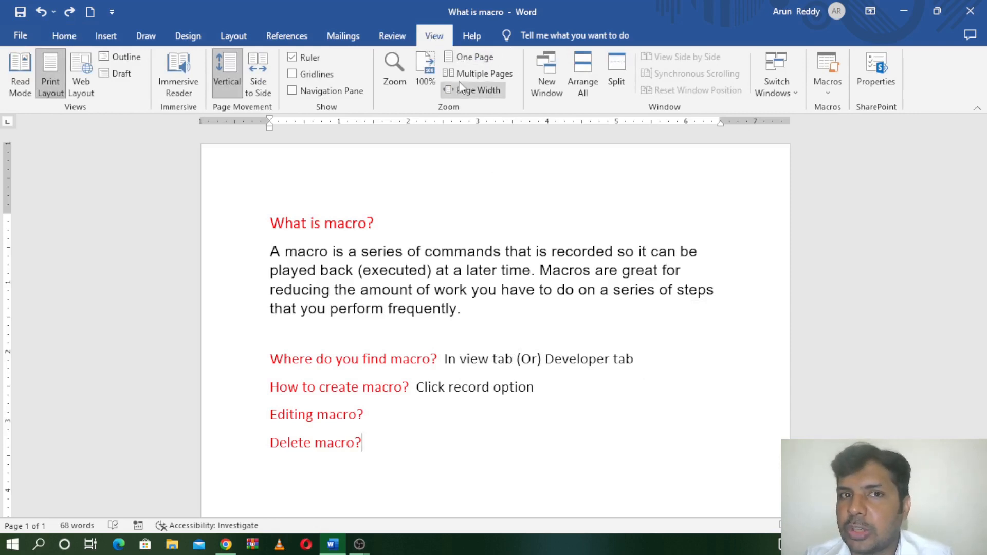
left_click(834, 100)
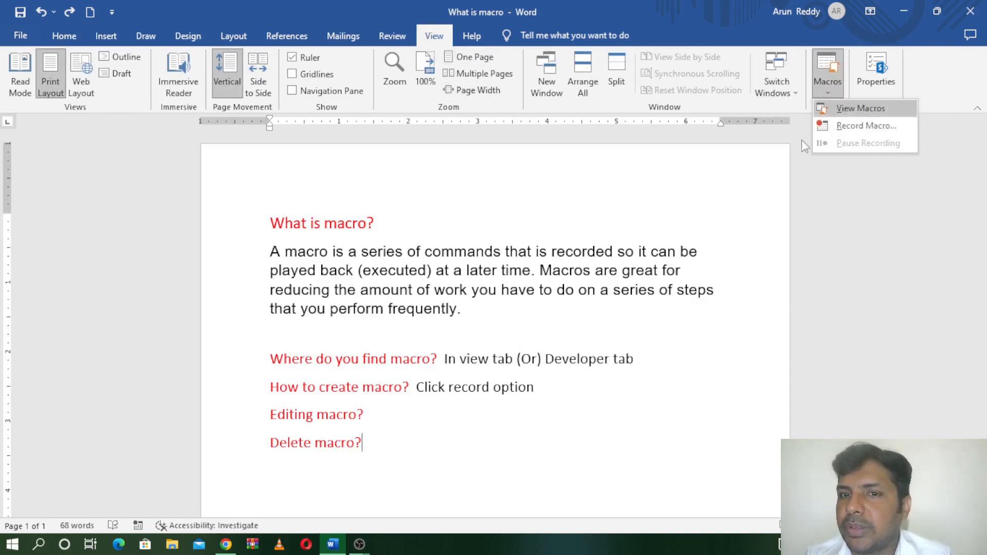
left_click(627, 370)
left_click(653, 360)
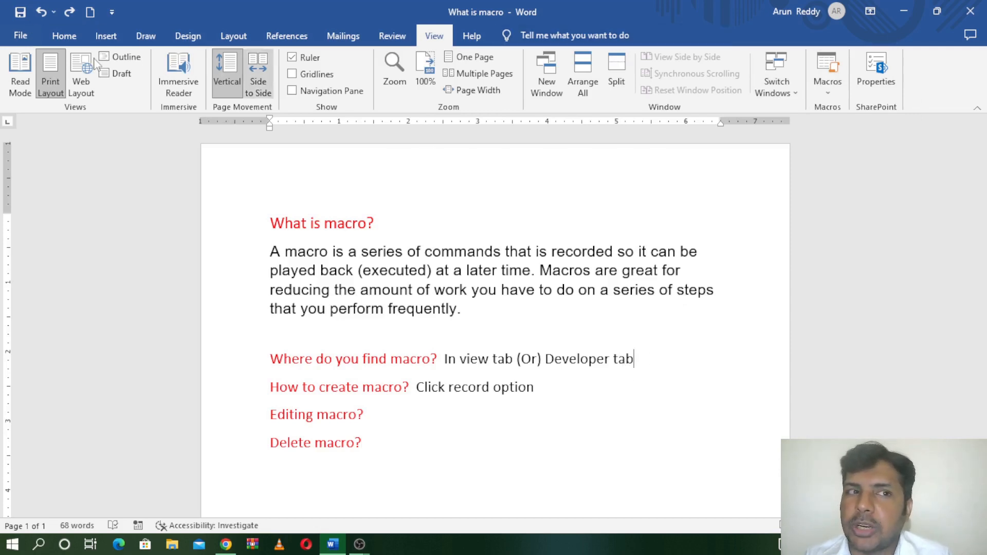
Enable the Developer tab in the ribbon customization options.
left_click(65, 37)
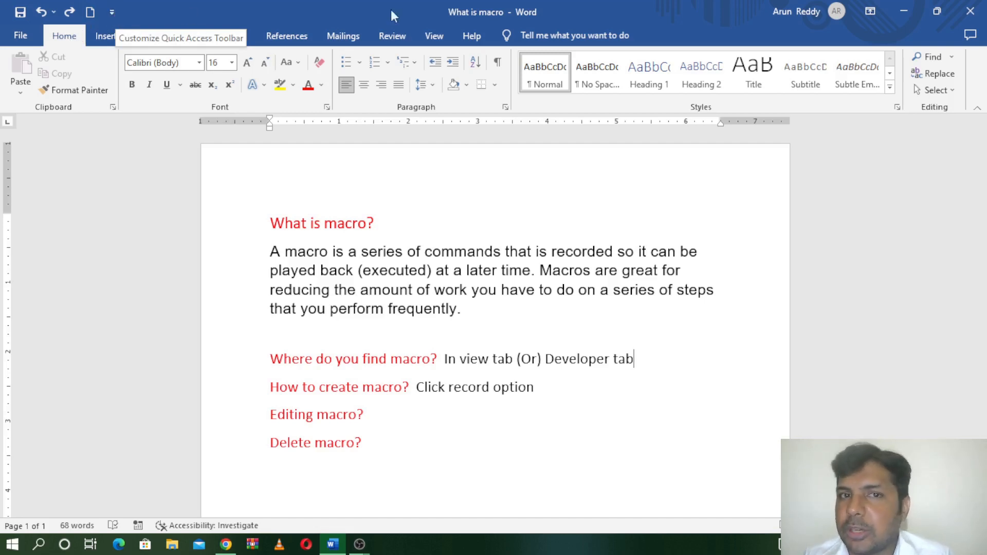
left_click(114, 8)
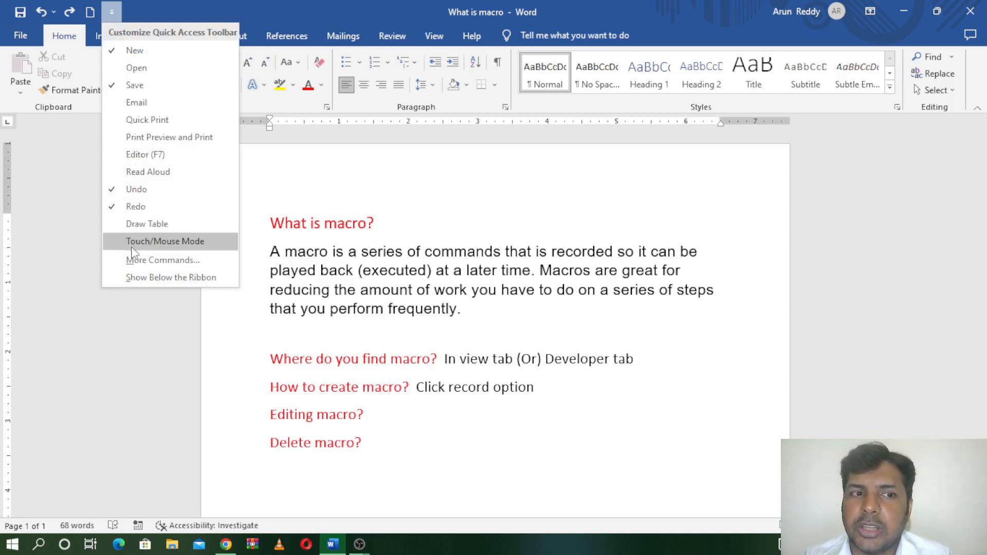
left_click(133, 260)
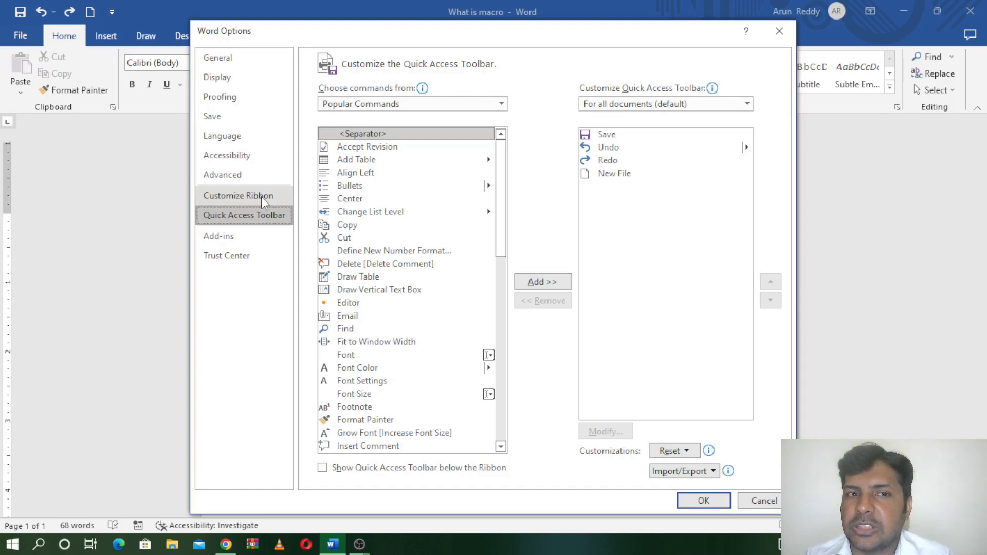
left_click(261, 196)
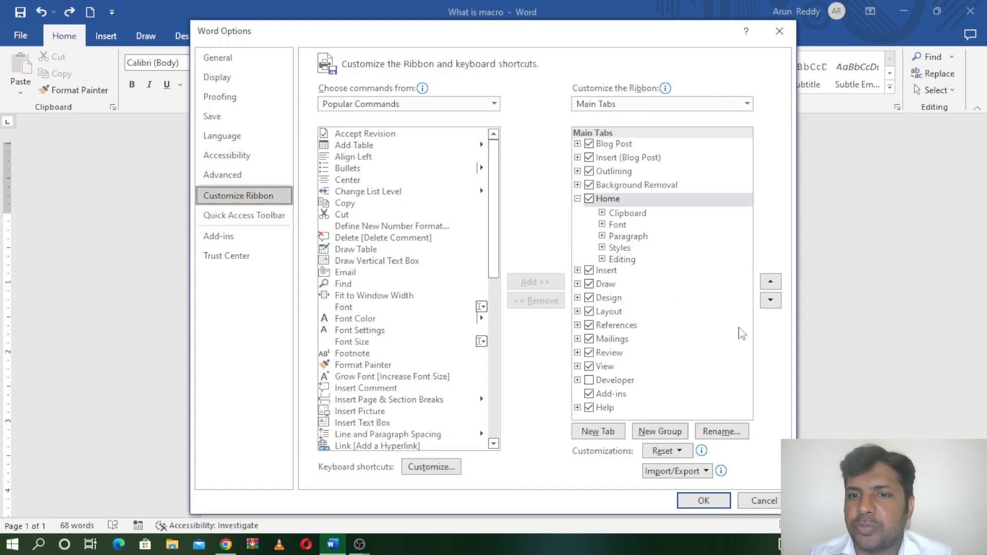
left_click(590, 381)
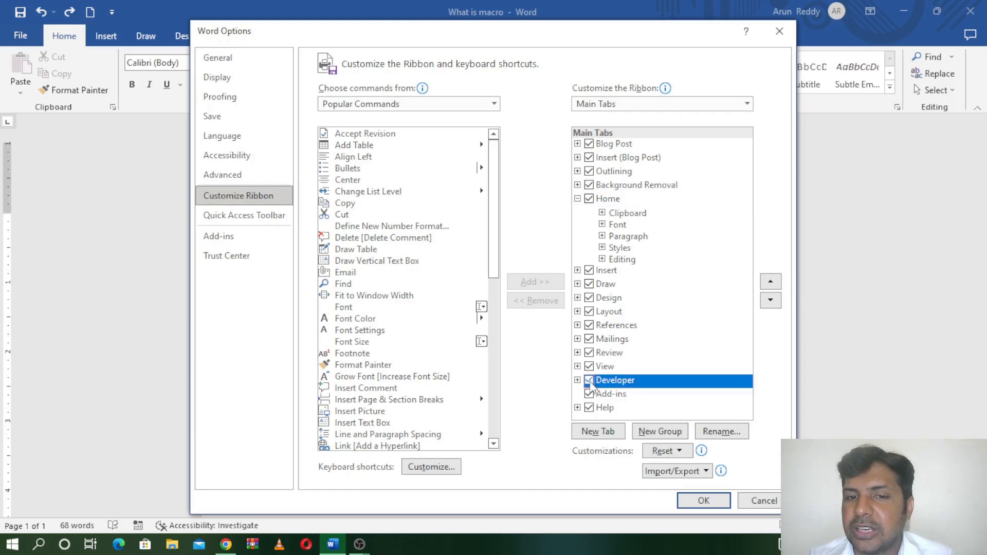
left_click(703, 502)
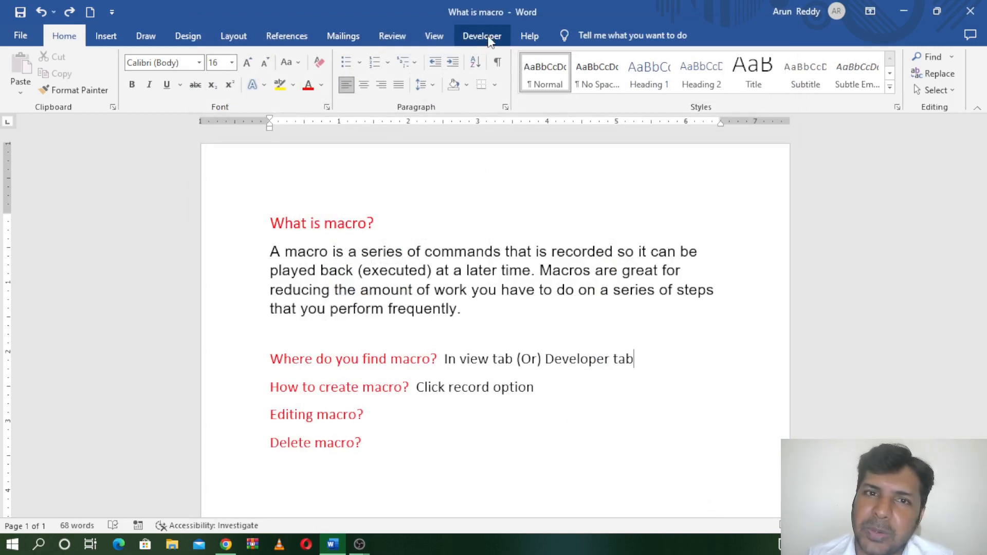
Inspect the Developer macro tools and the Macros dialog without creating a macro.
left_click(489, 38)
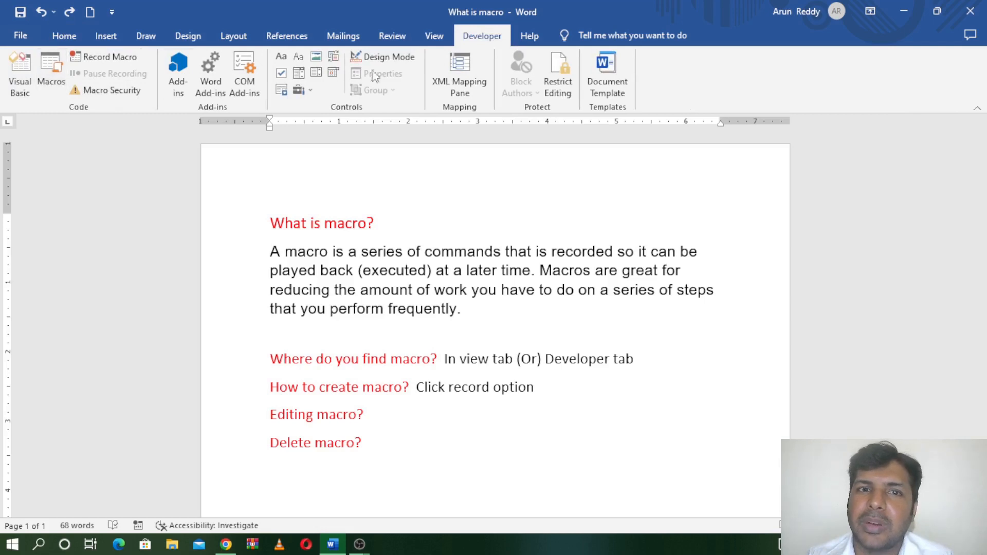
left_click(432, 39)
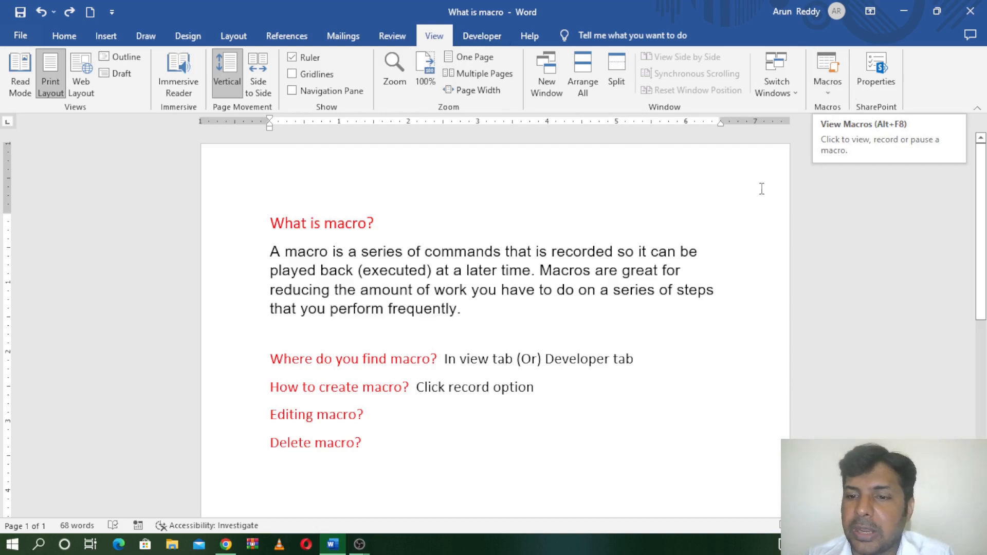
left_click(835, 101)
left_click(836, 108)
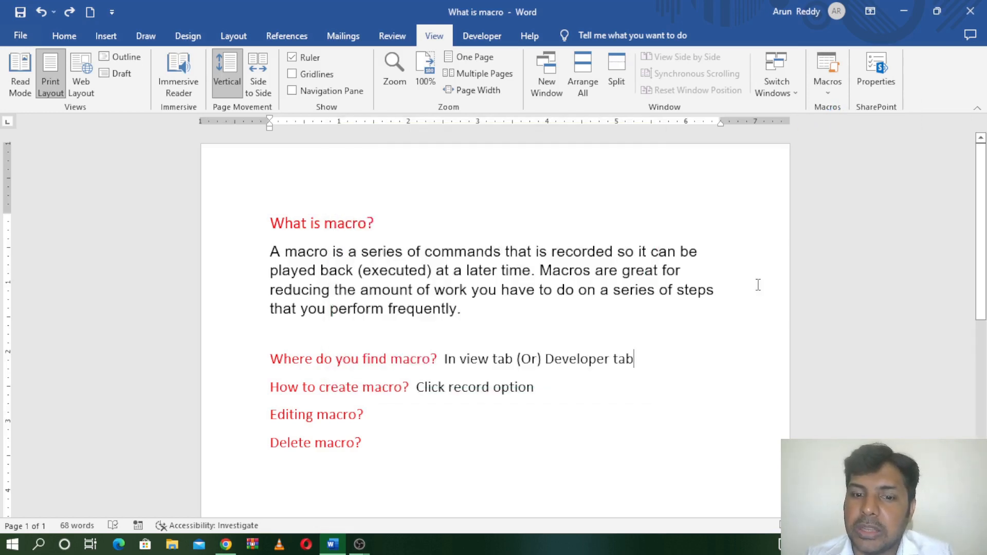
left_click(636, 136)
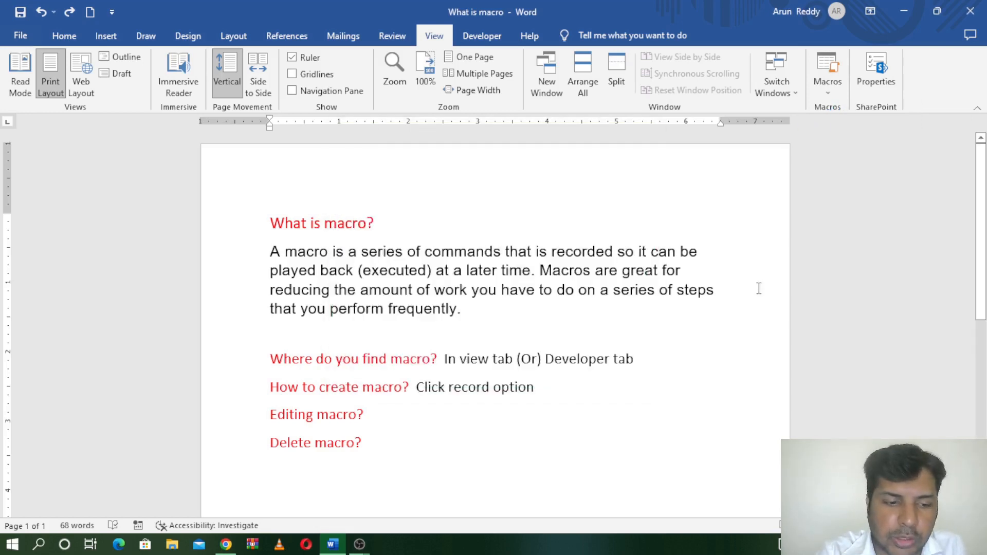
key("alt+F8")
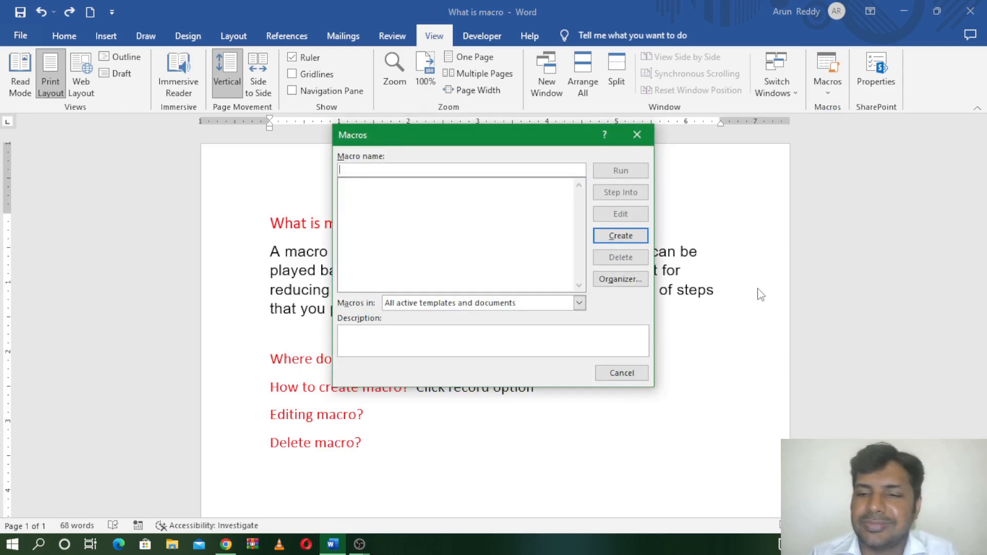
left_click(637, 135)
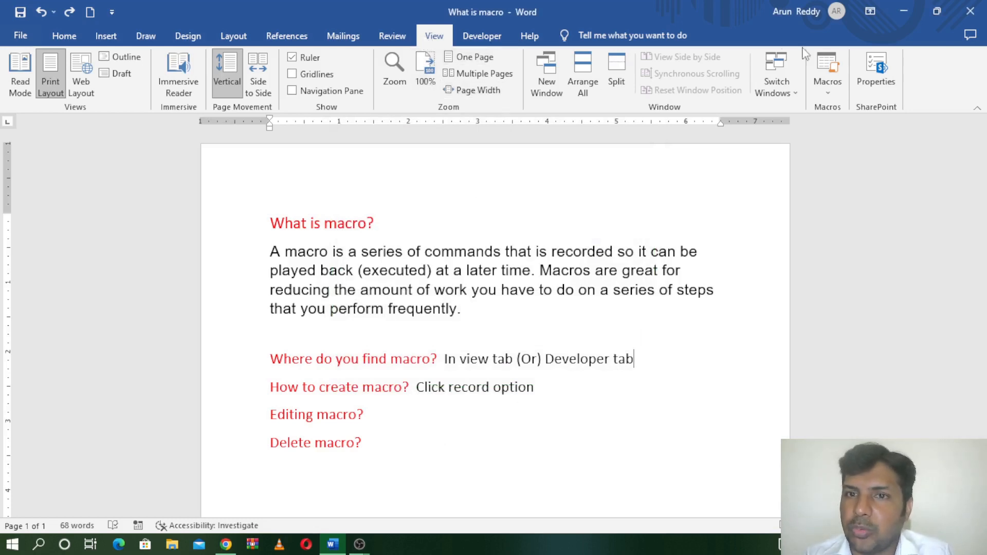
left_click(482, 35)
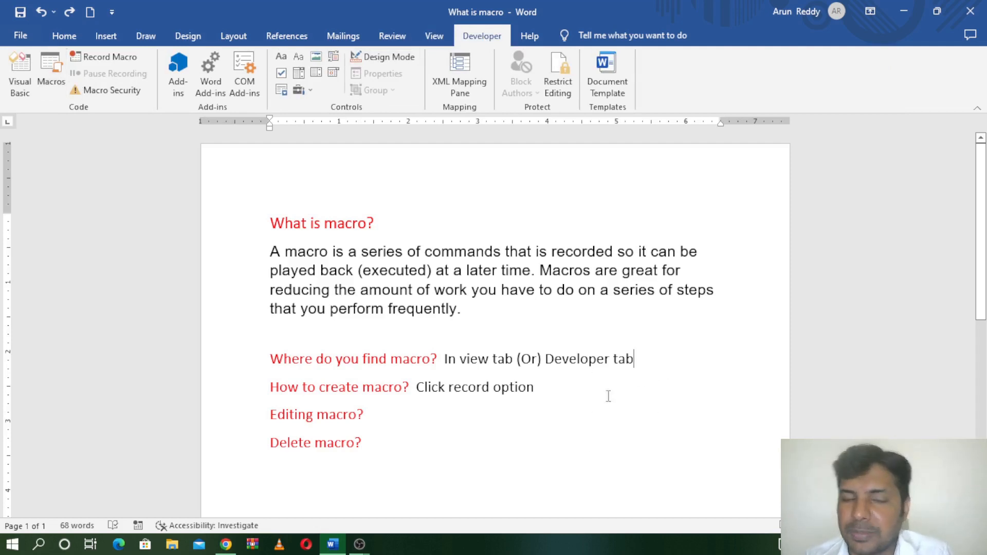
left_click(344, 411)
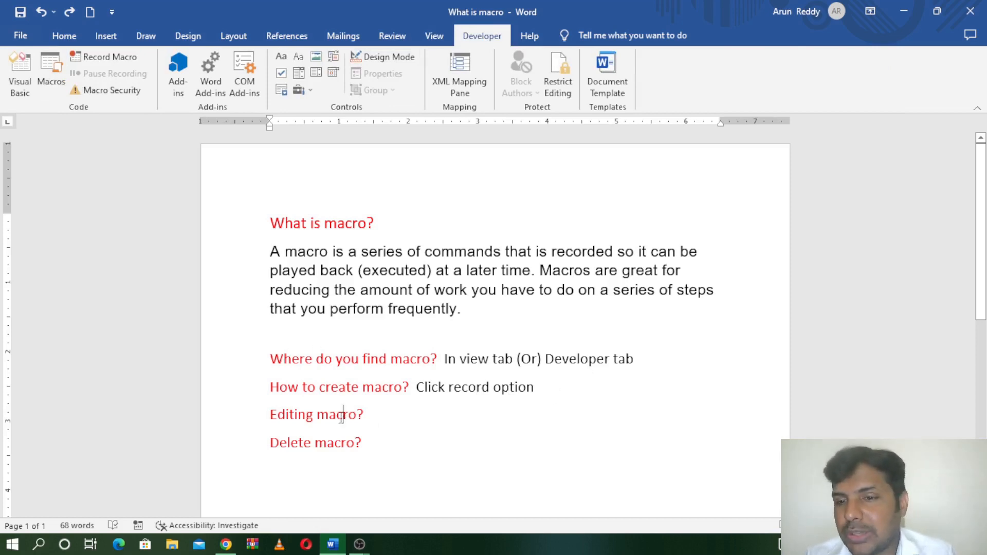
left_click(434, 35)
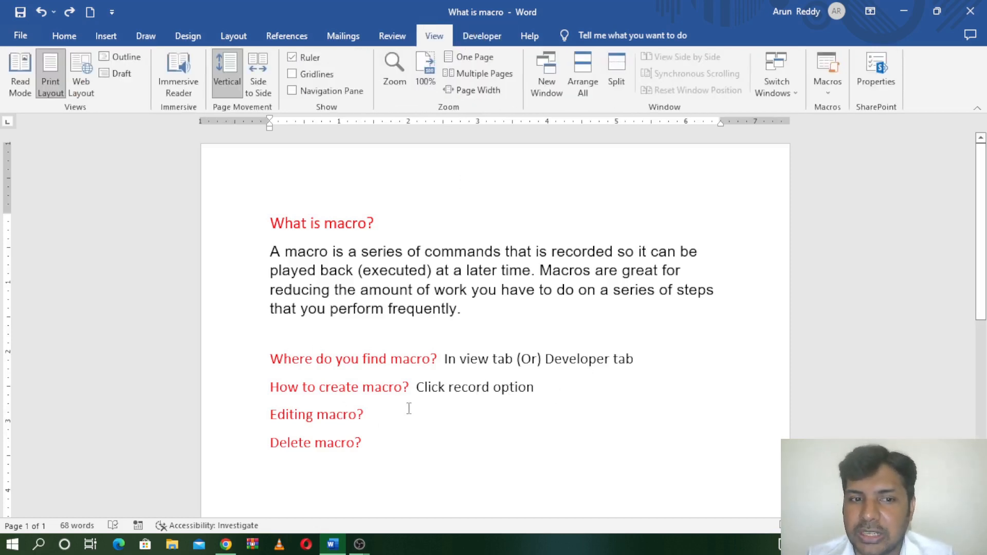
left_click(325, 334)
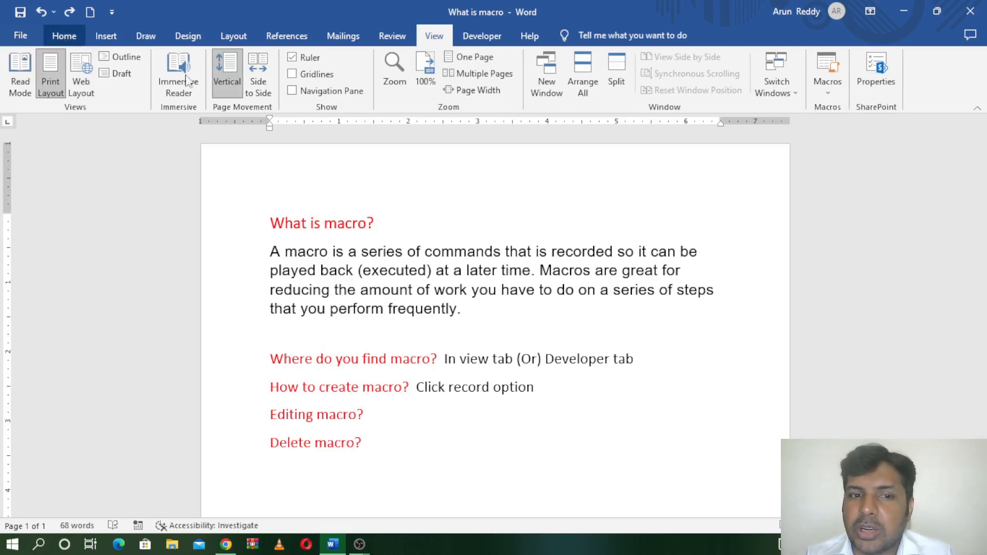
left_click(64, 36)
left_click(635, 434)
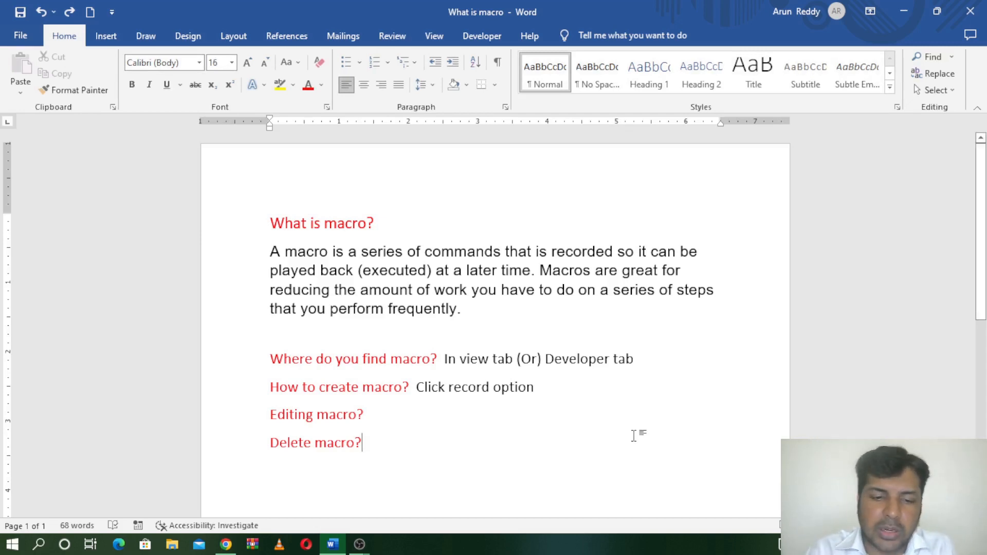
Create a new blank document and set up a new macro recording named "table".
key("ctrl+n")
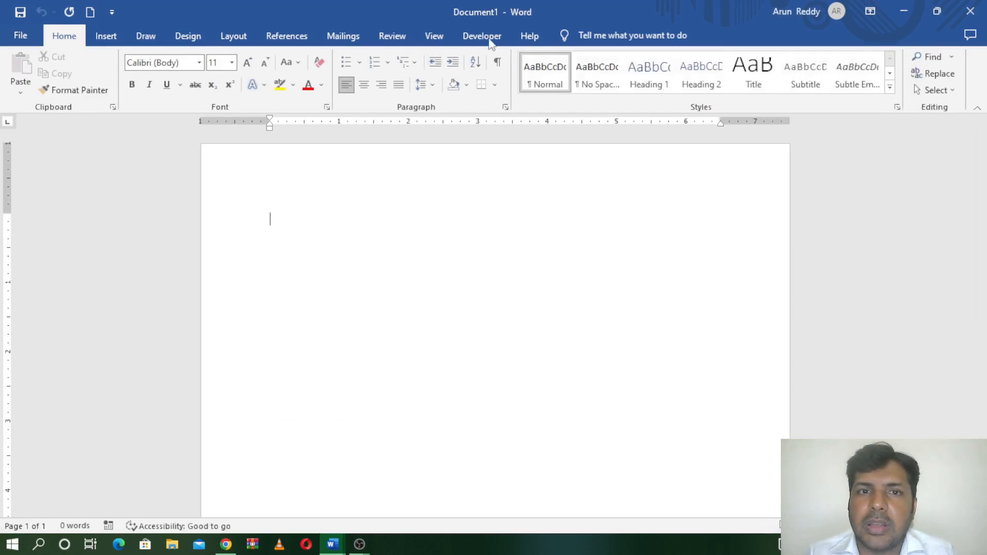
left_click(434, 37)
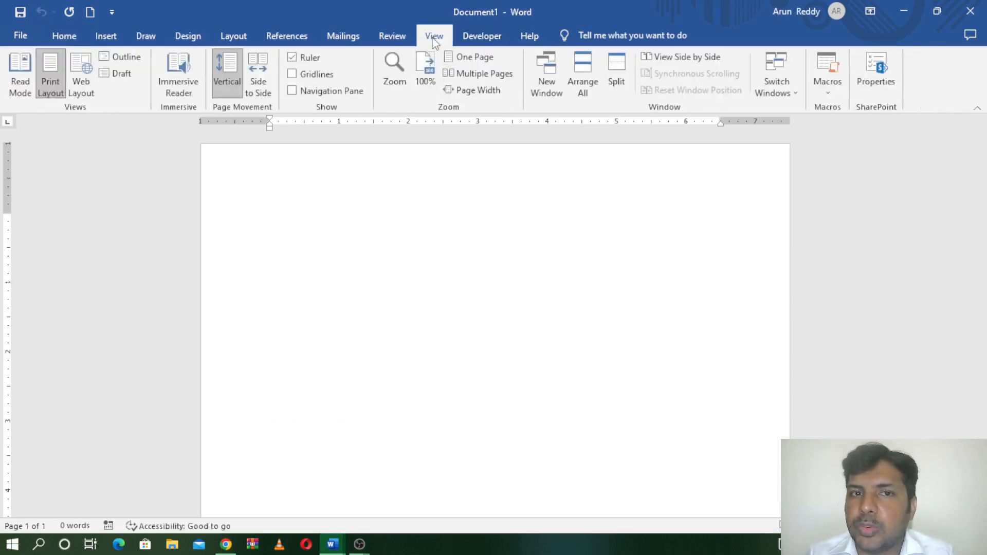
left_click(833, 98)
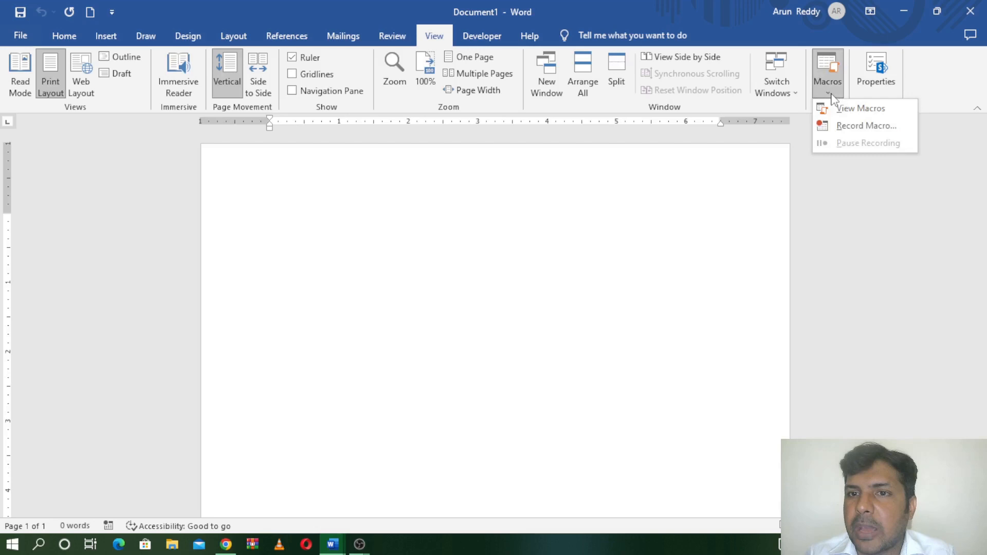
left_click(853, 126)
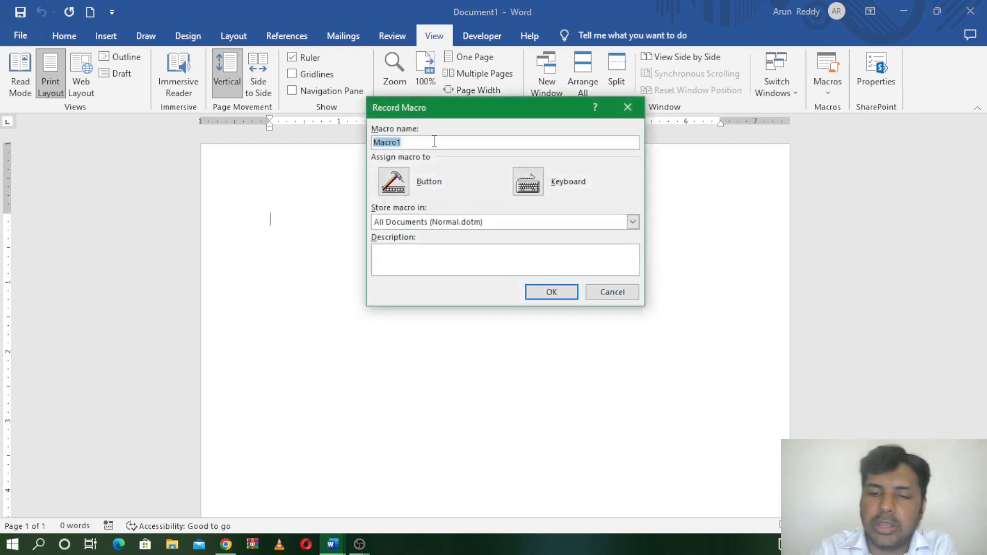
key("BackSpace")
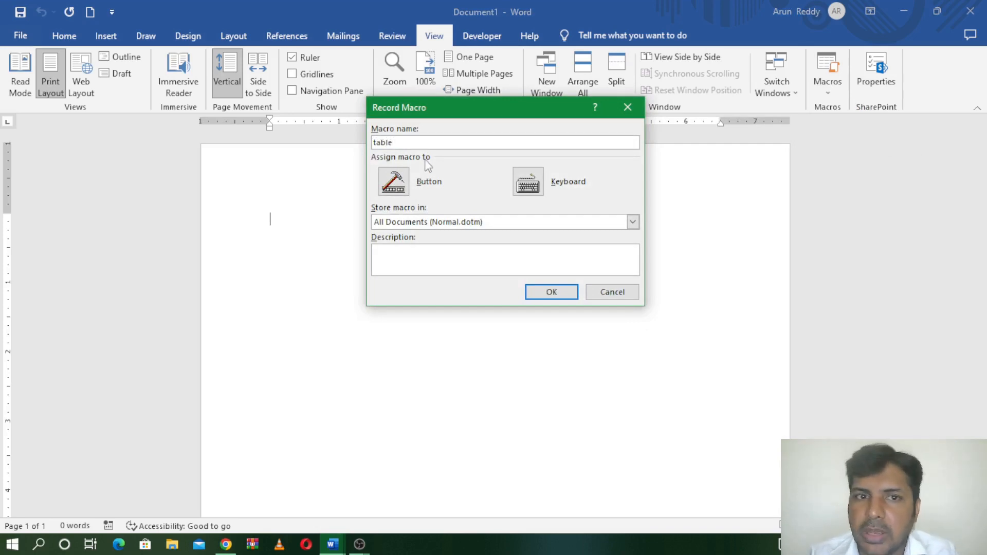
Assign the keyboard shortcut Ctrl+T to the table macro, saved in Normal, and start recording.
left_click(538, 187)
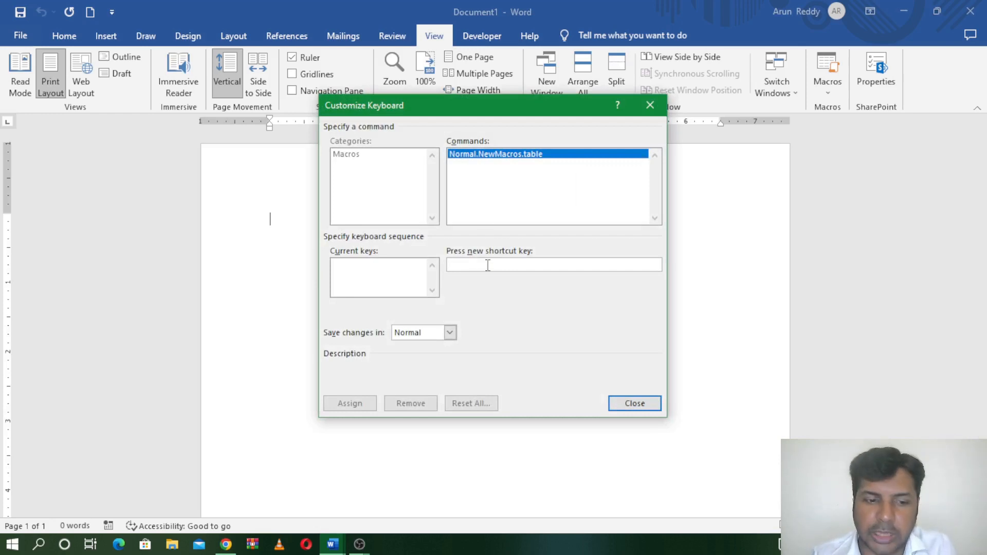
key("ctrl+t")
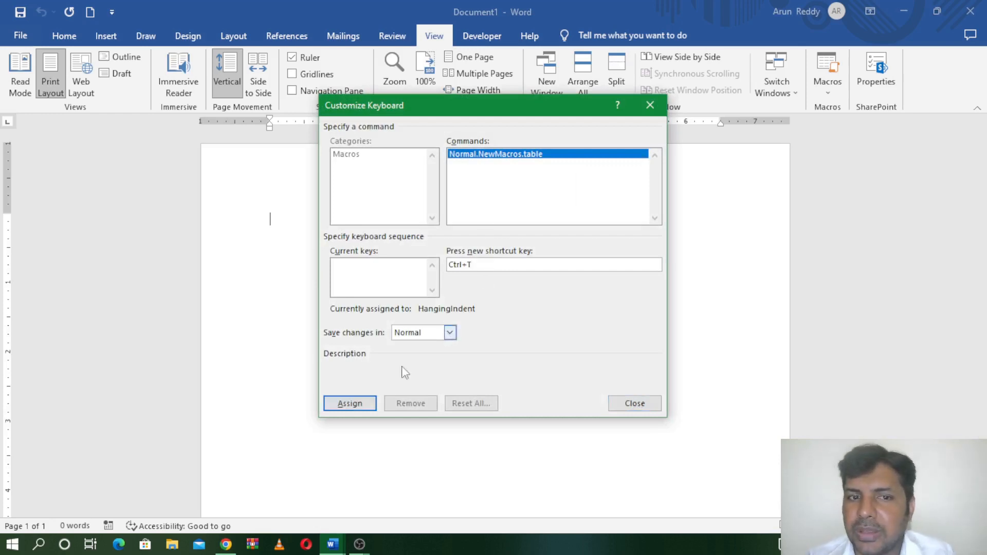
left_click(351, 405)
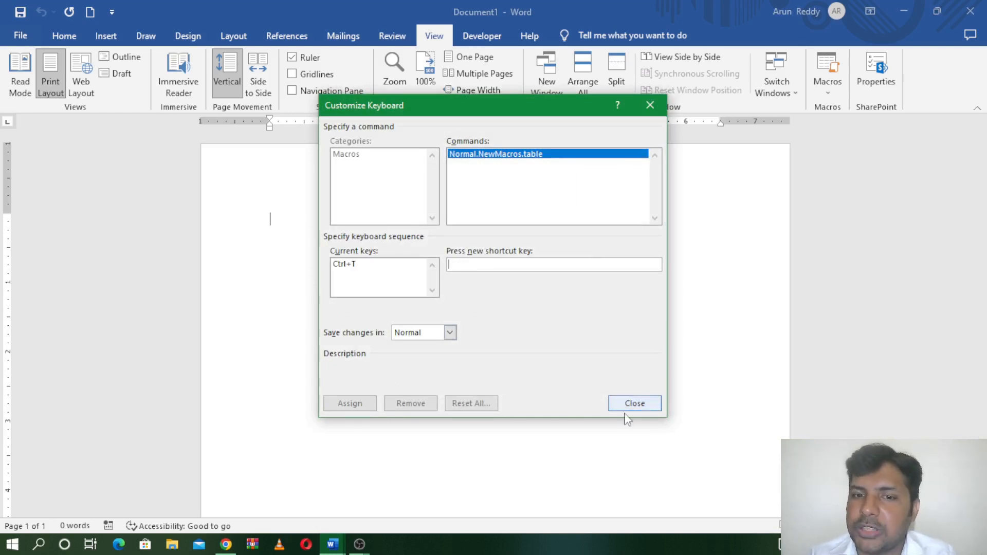
left_click(636, 407)
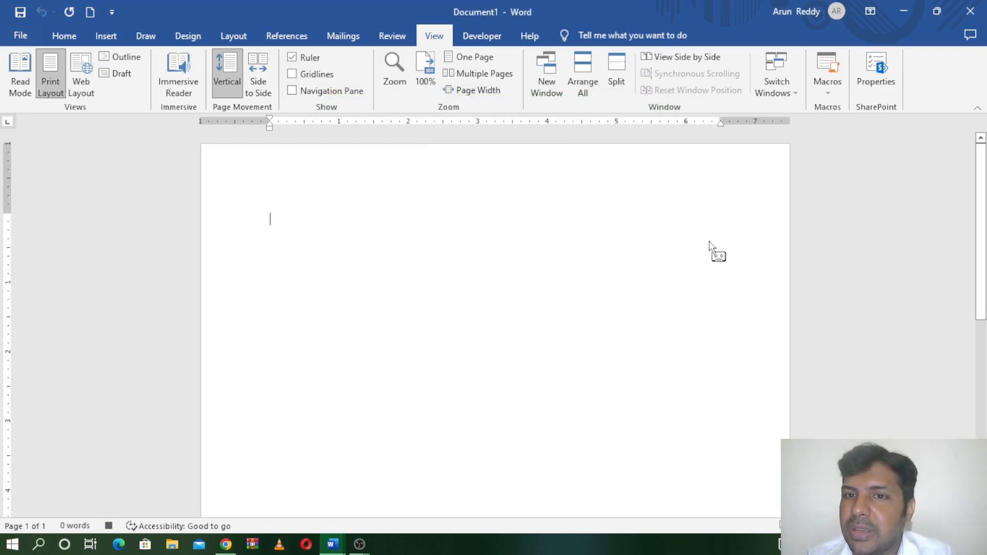
Insert a table with three columns and three rows into the blank document while the macro records.
left_click(832, 94)
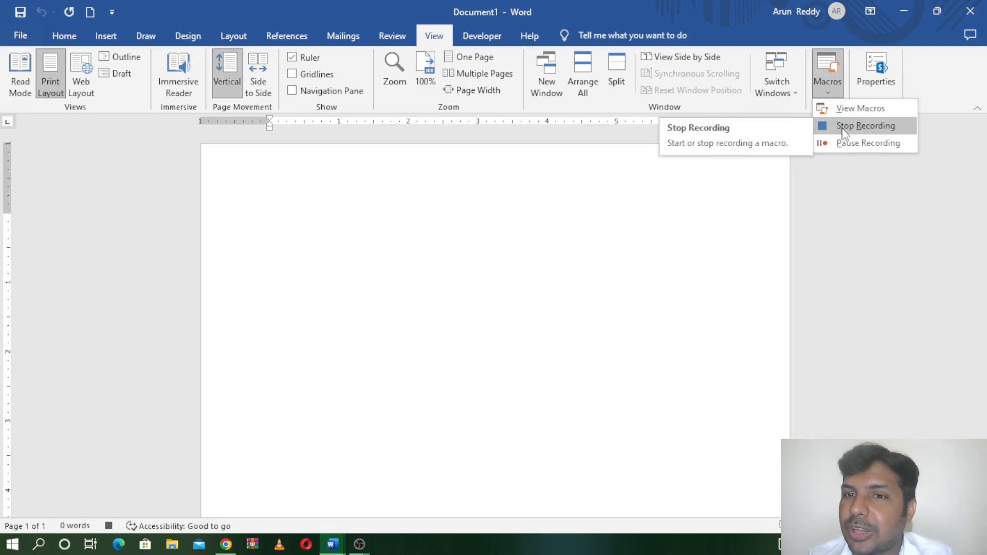
left_click(551, 264)
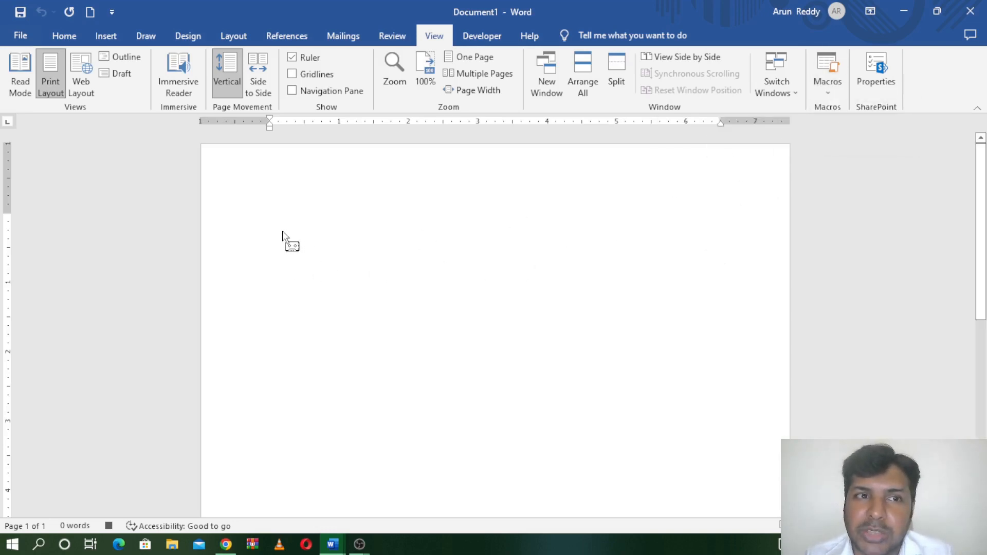
left_click(101, 42)
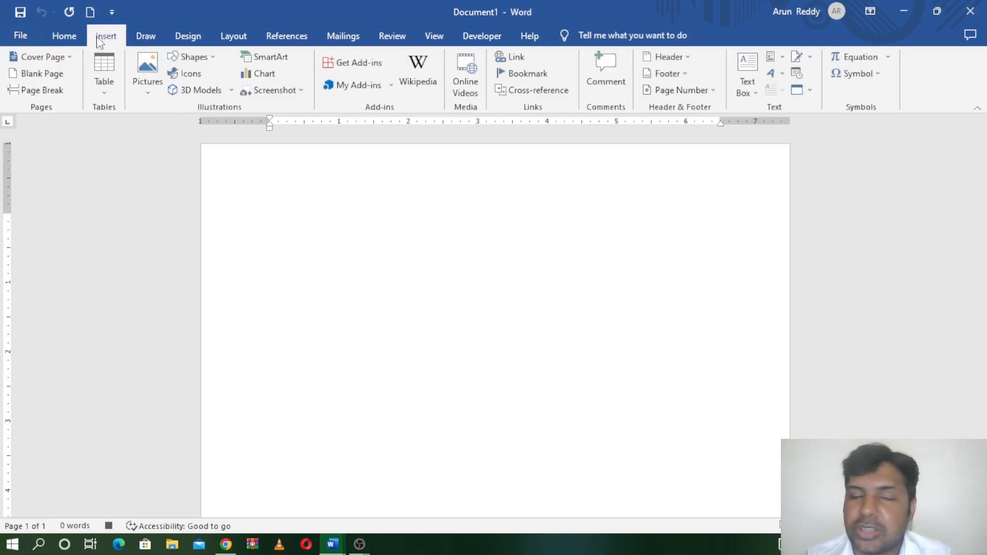
left_click(57, 37)
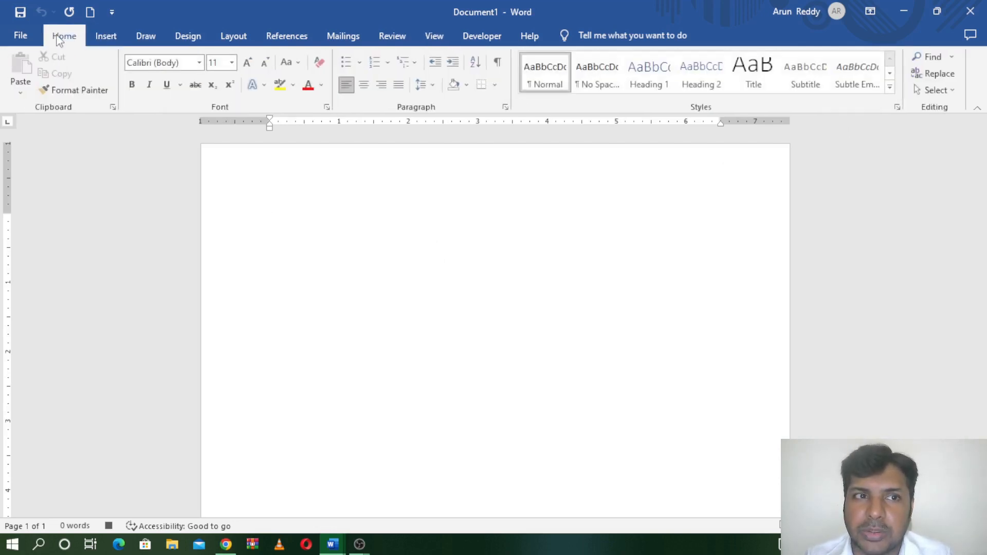
left_click(109, 32)
left_click(111, 95)
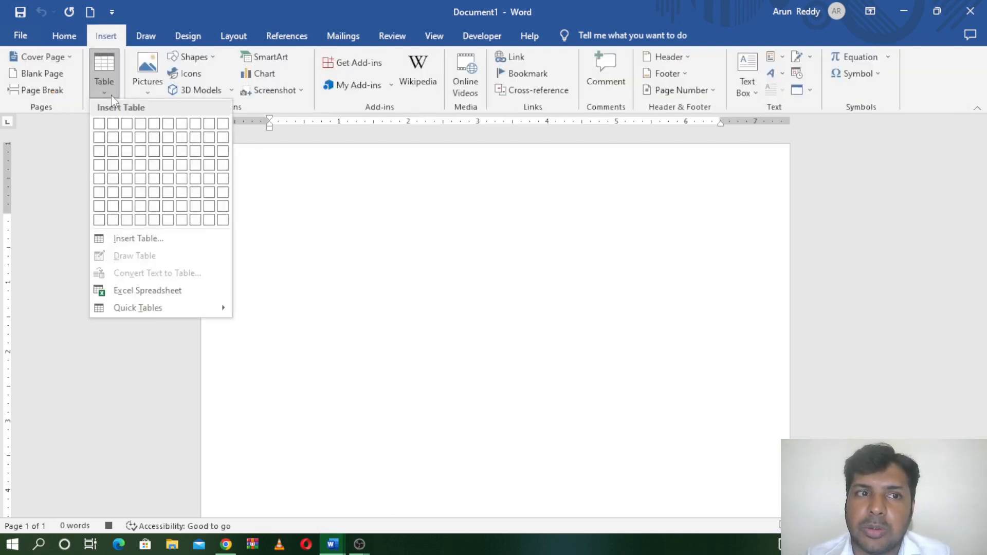
left_click(129, 151)
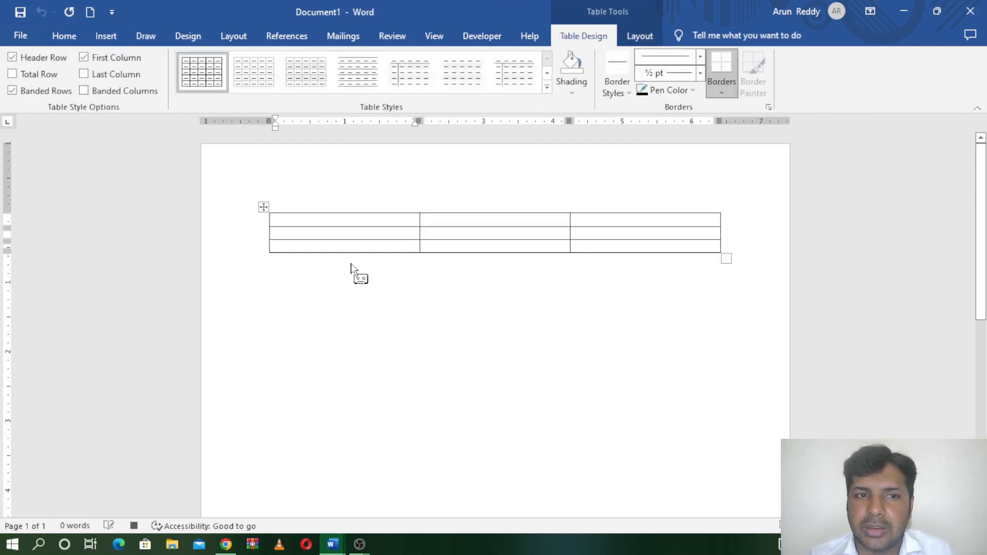
Fill the table's header row with "sno", "student name" and "address".
type("sno")
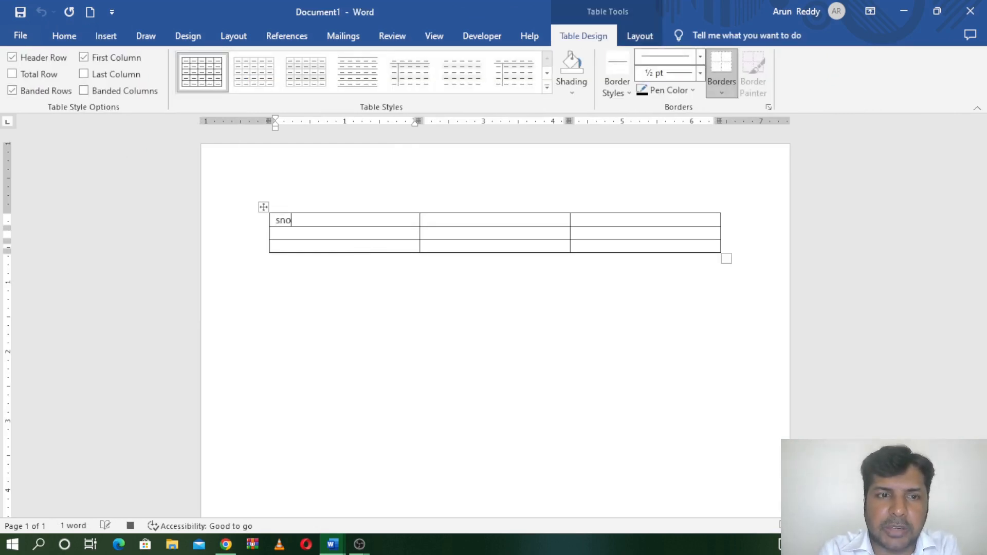
key("Tab")
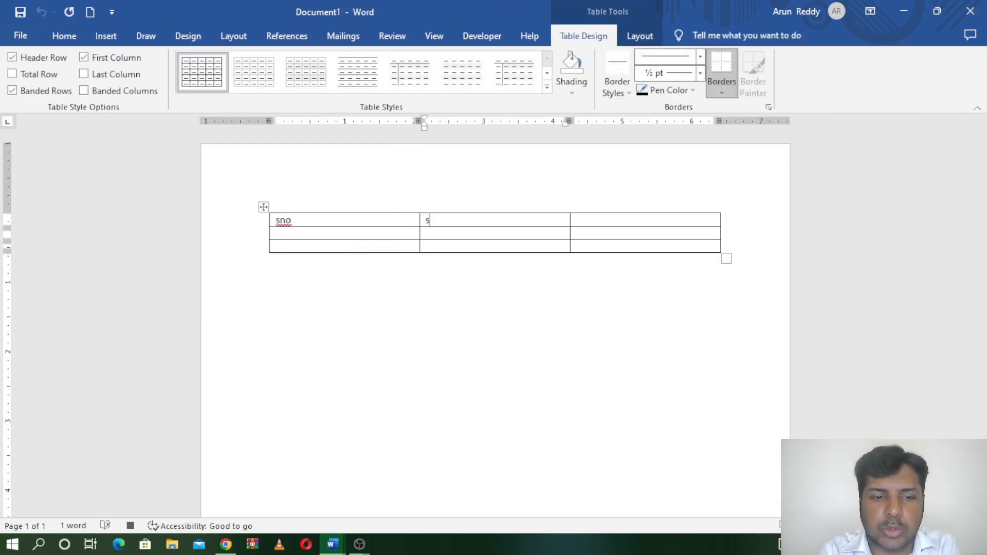
type("student name")
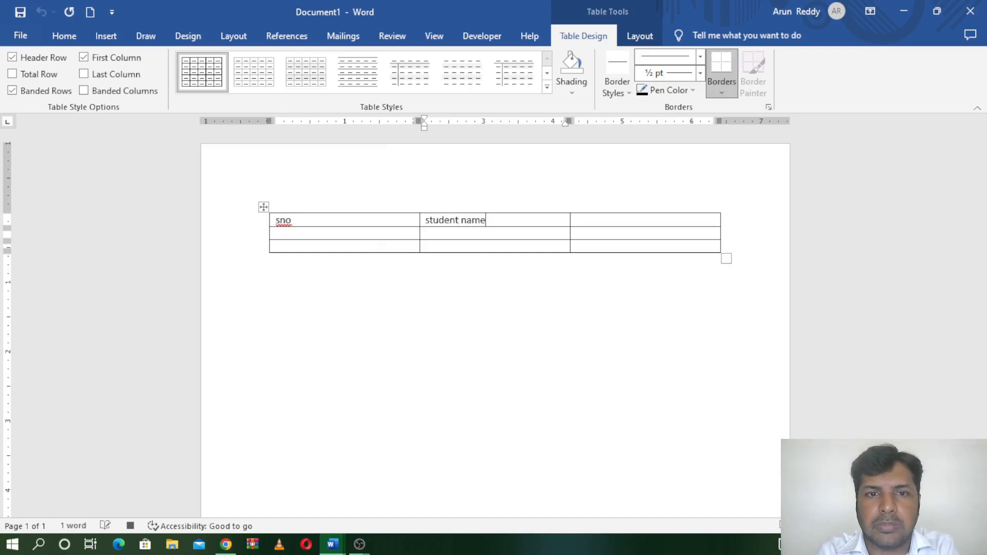
key("Tab")
type("addre")
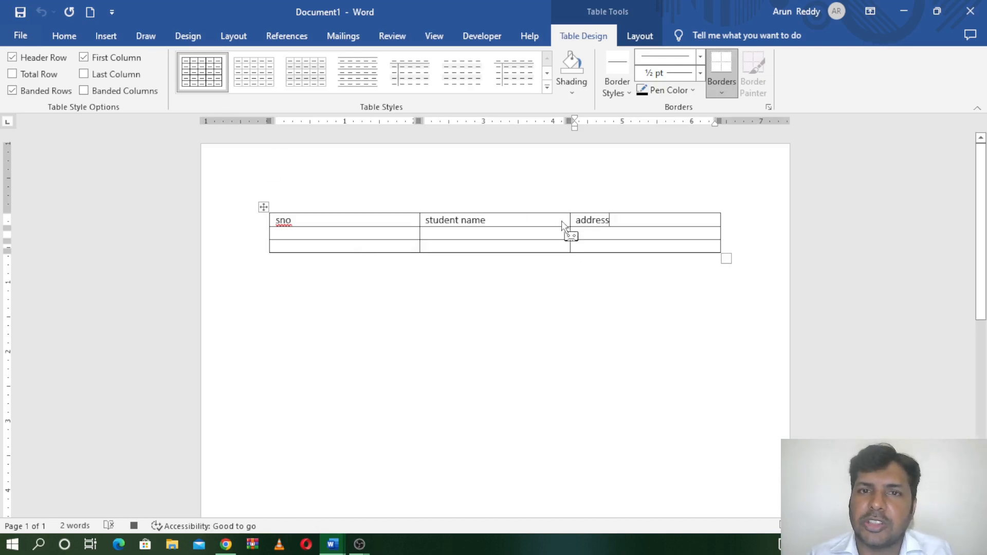
Stop recording the macro and place the cursor below the table.
left_click(435, 36)
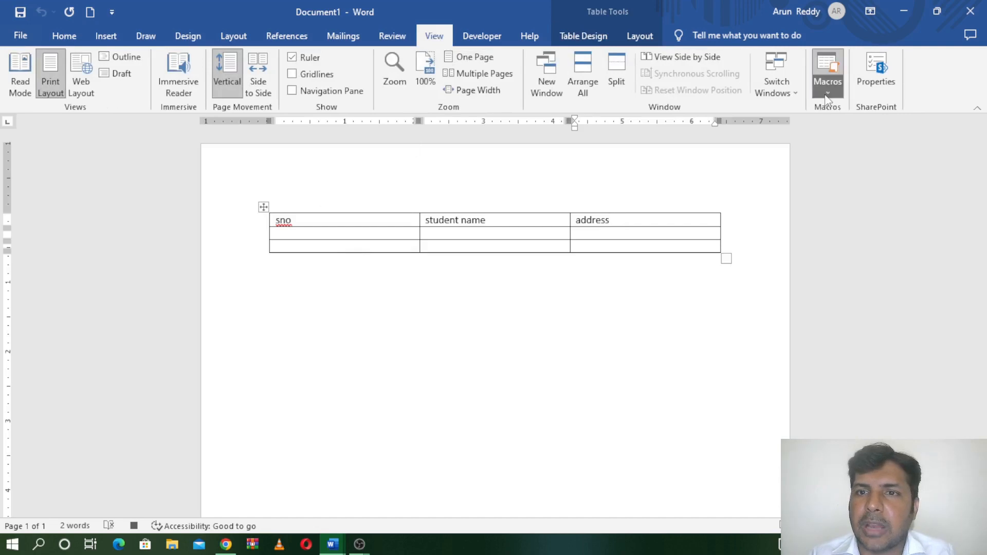
left_click(828, 72)
left_click(839, 128)
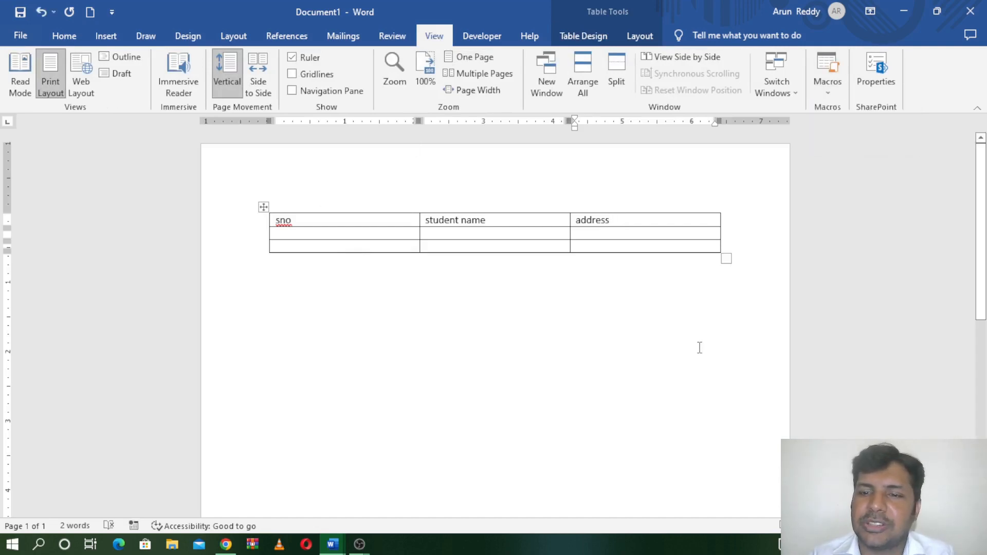
left_click(617, 323)
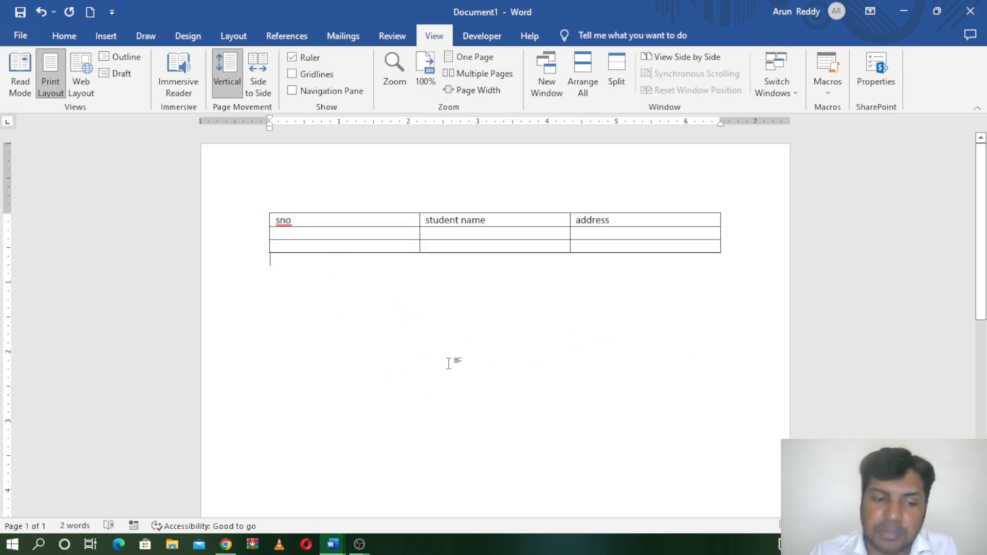
Create a new blank document and run the table macro from the list of macros.
key("ctrl+n")
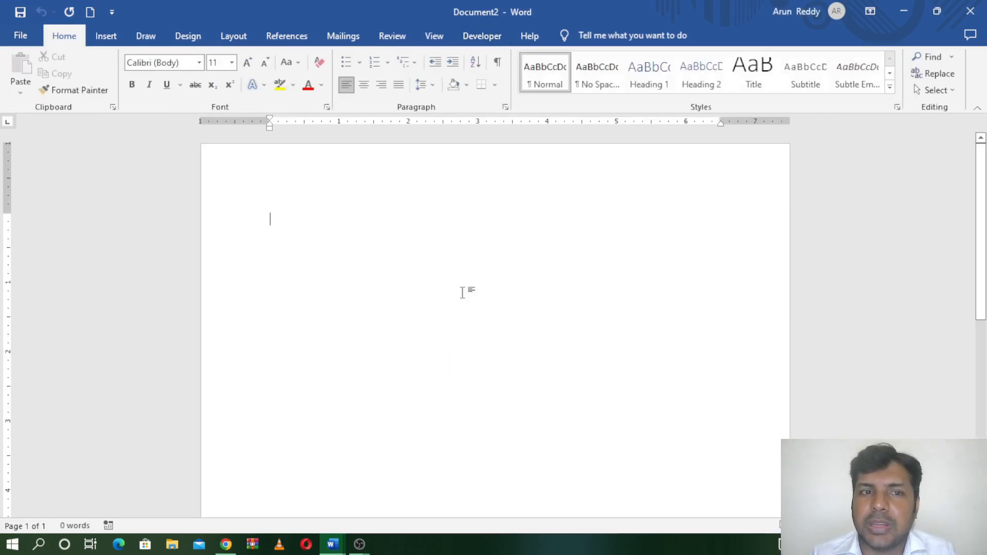
left_click(435, 36)
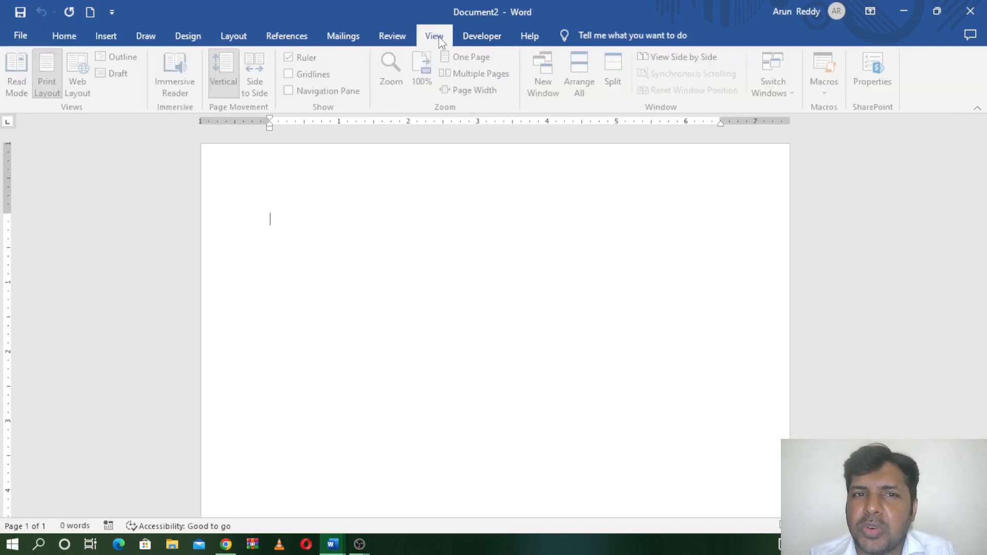
left_click(828, 94)
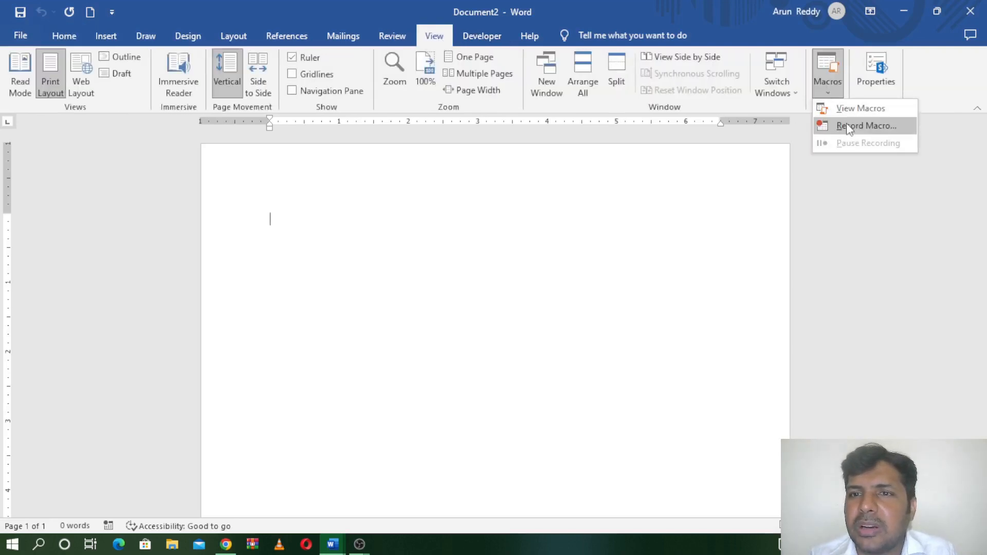
left_click(857, 109)
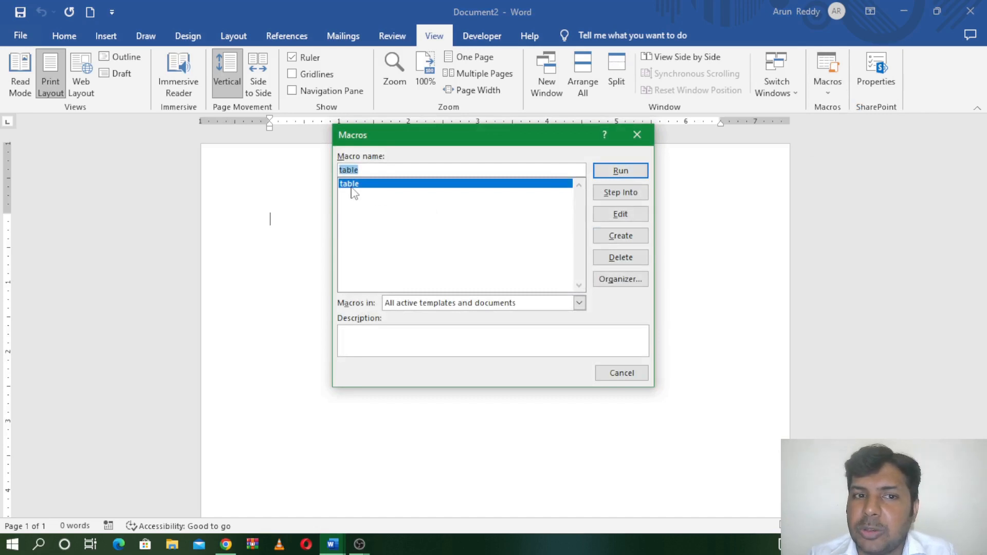
left_click(635, 171)
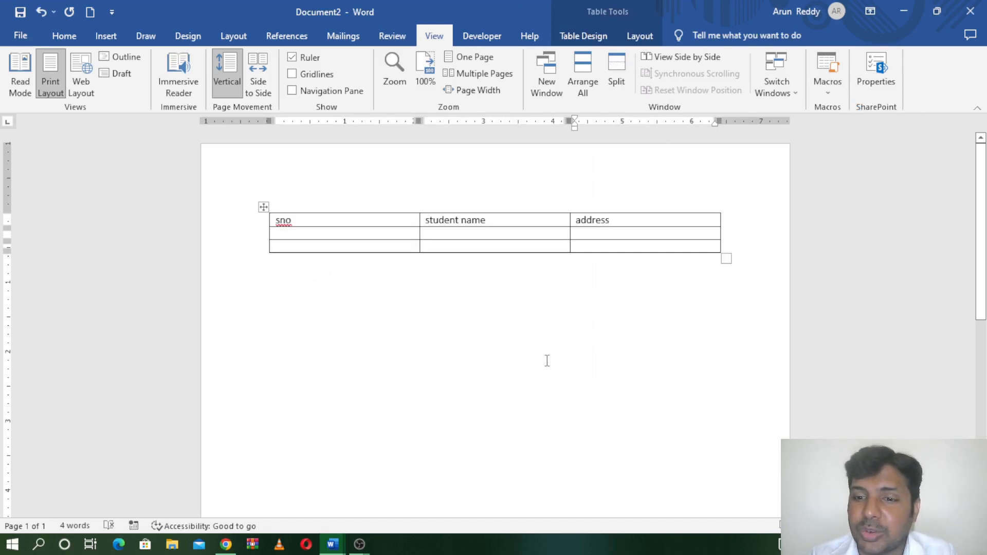
left_click(577, 365)
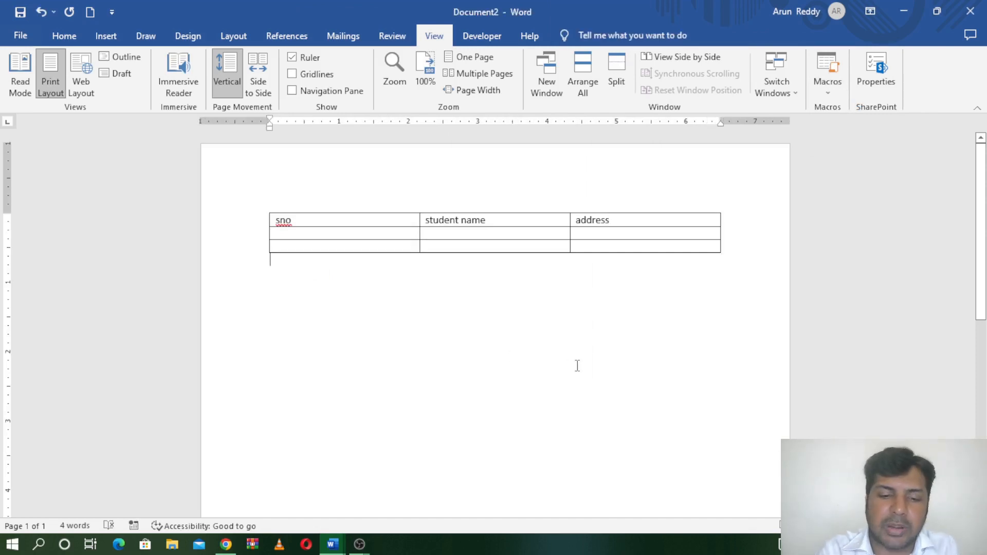
Create another blank document and run the table macro through its assigned keyboard shortcut.
key("ctrl+n")
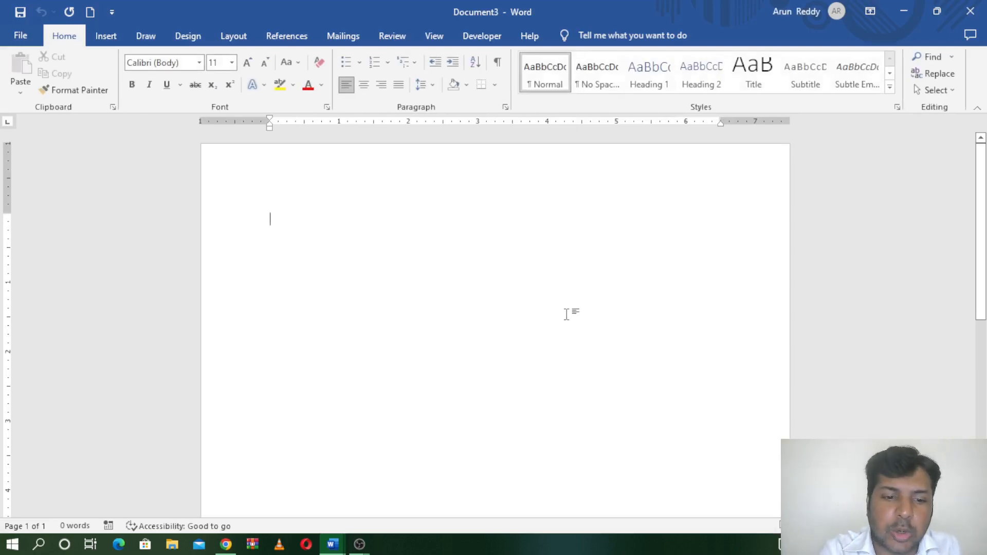
key("ctrl+v")
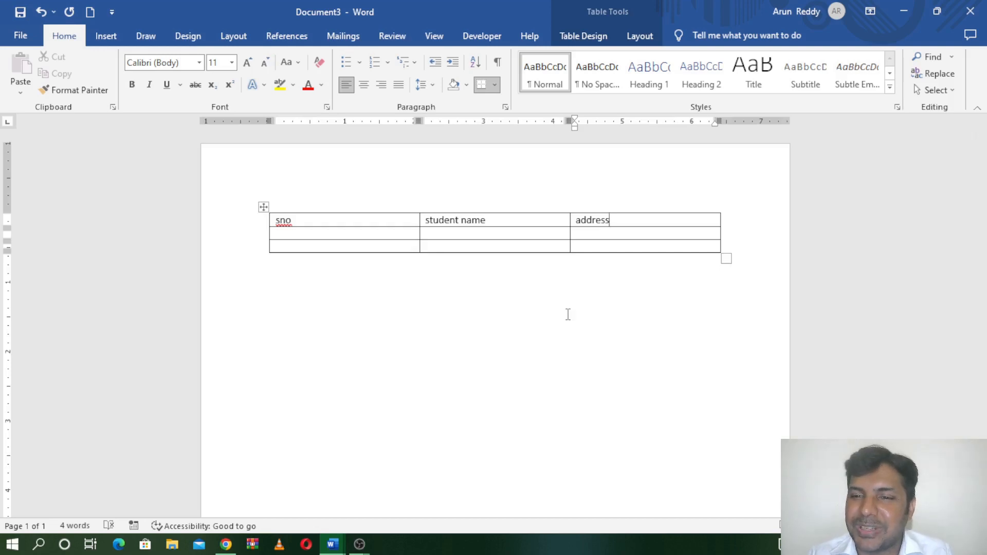
View the table macro in the Macros dialog of the Developer tools, and close the dialog without running it.
left_click(482, 36)
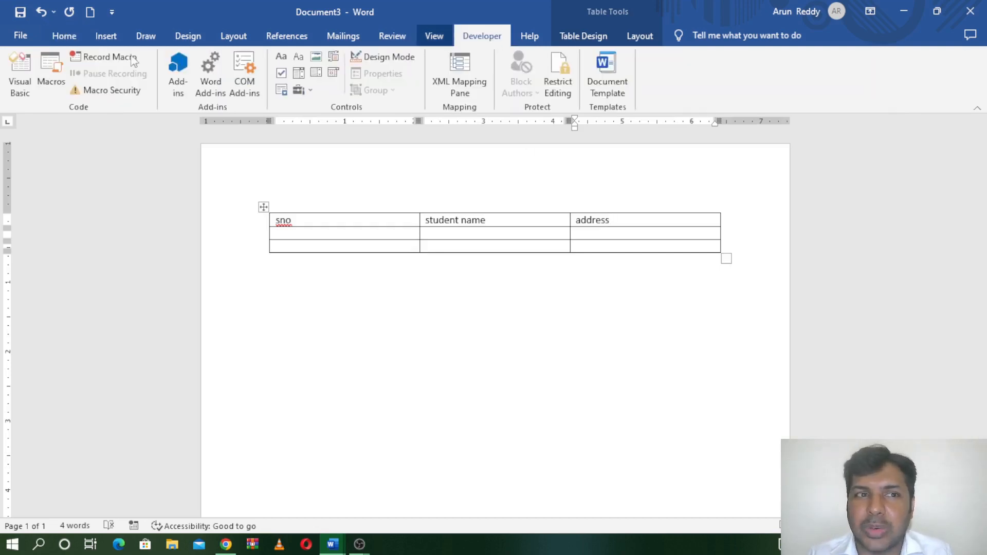
left_click(48, 68)
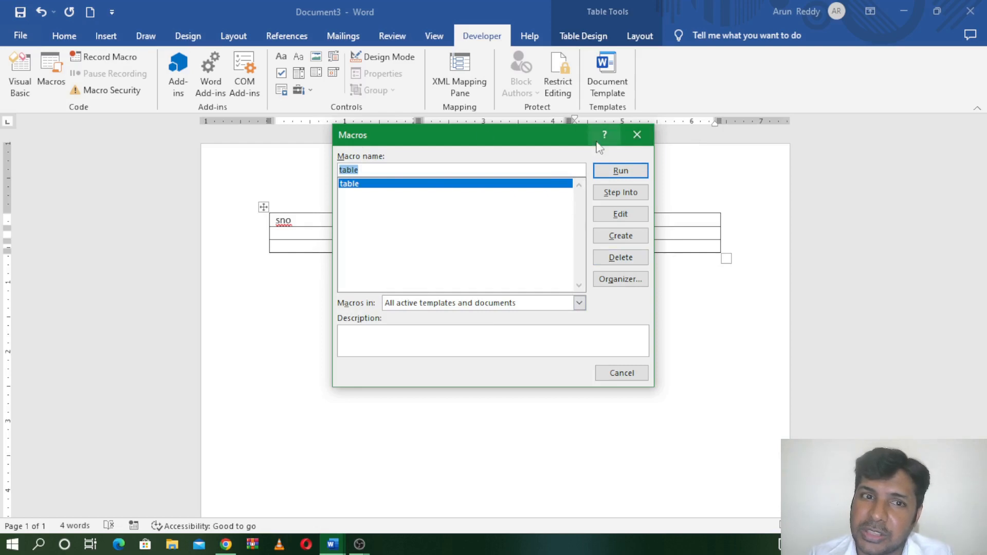
left_click(637, 136)
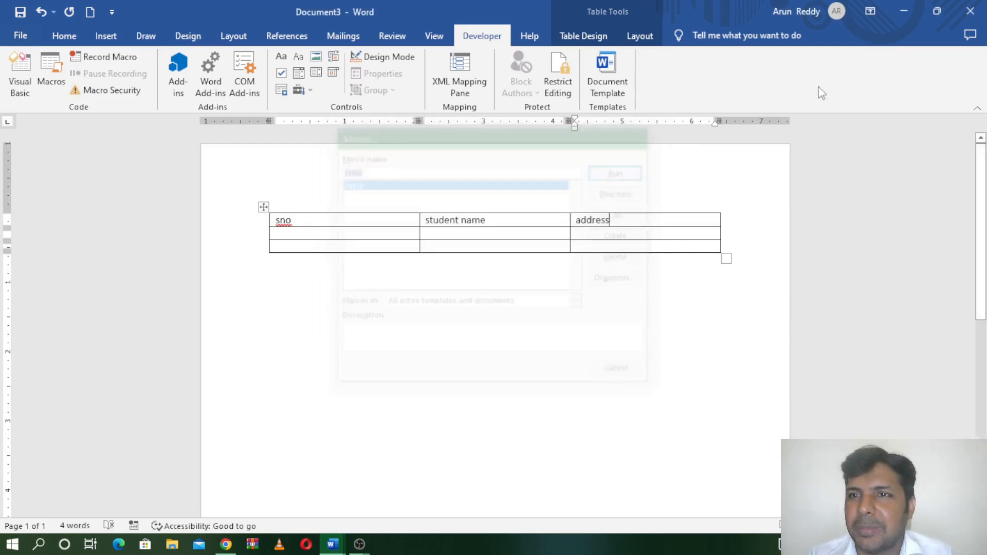
Close Document3 without saving its changes.
left_click(973, 21)
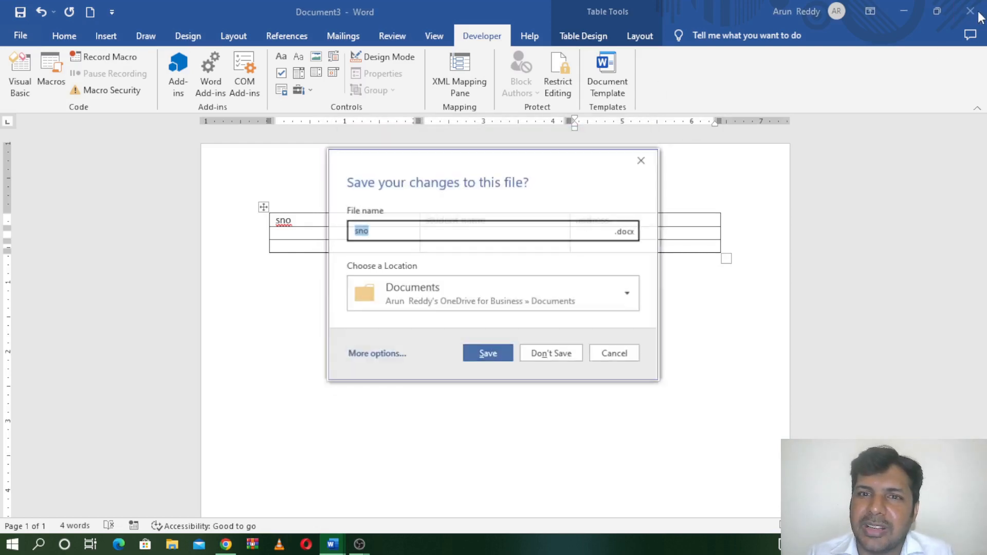
left_click(562, 361)
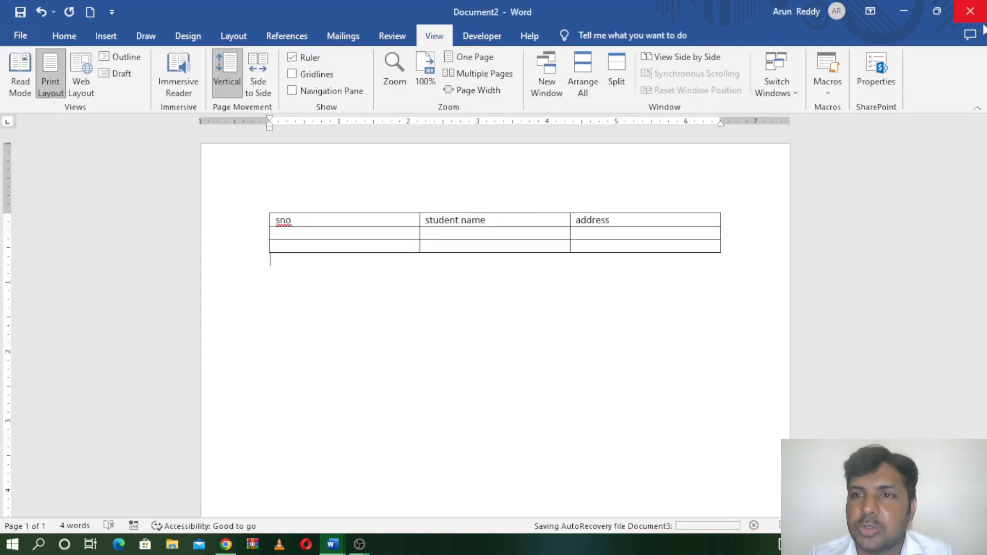
Close Document2 and Document1 without saving their changes.
left_click(971, 14)
left_click(572, 357)
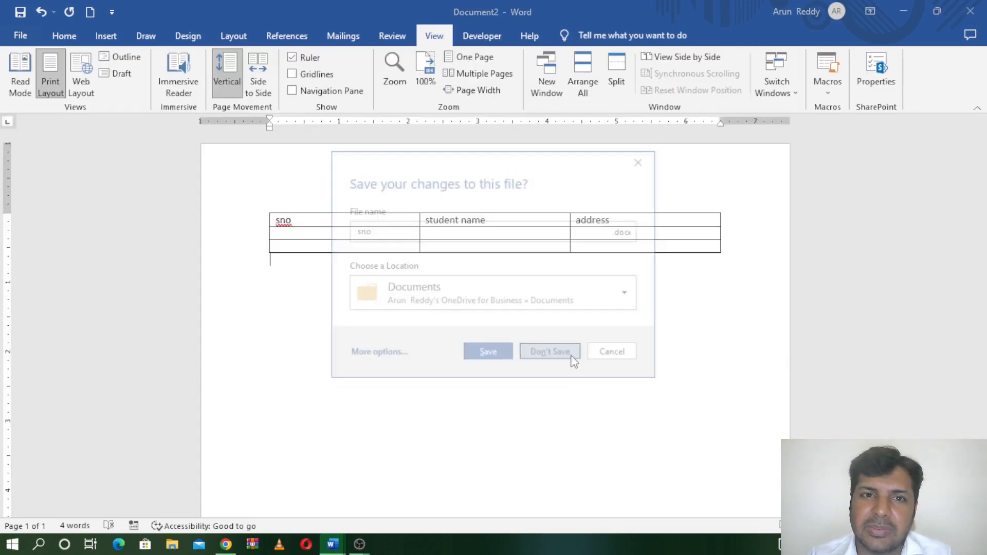
left_click(970, 11)
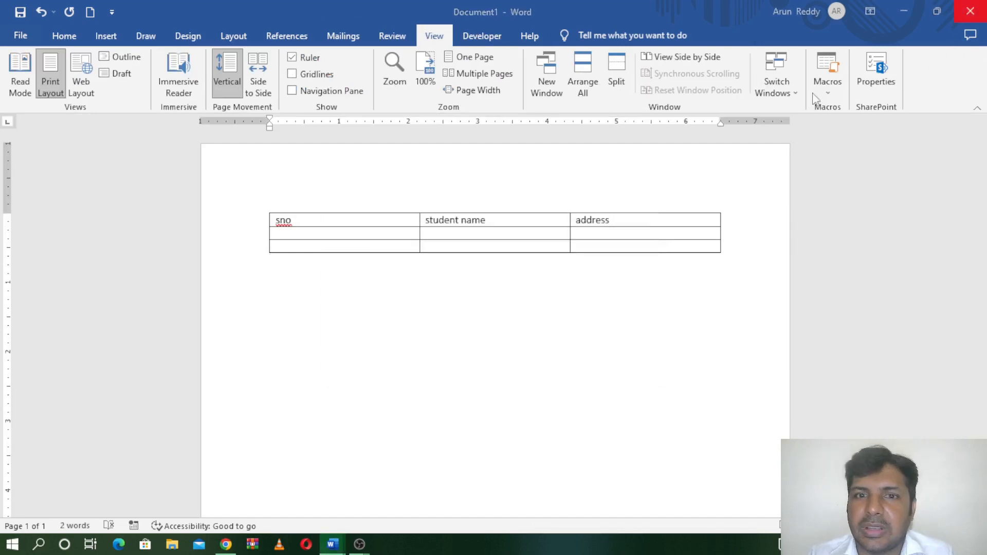
left_click(566, 358)
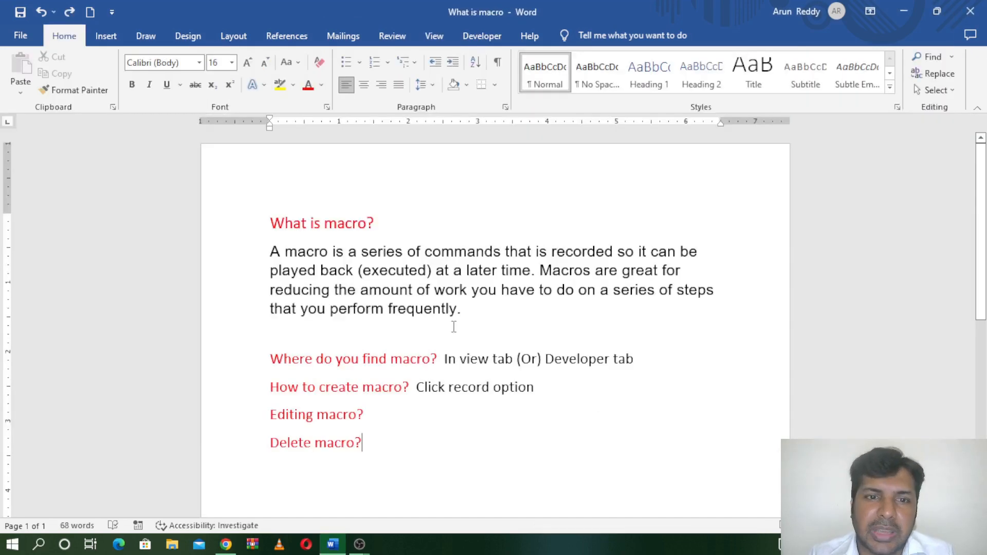
left_click(454, 327)
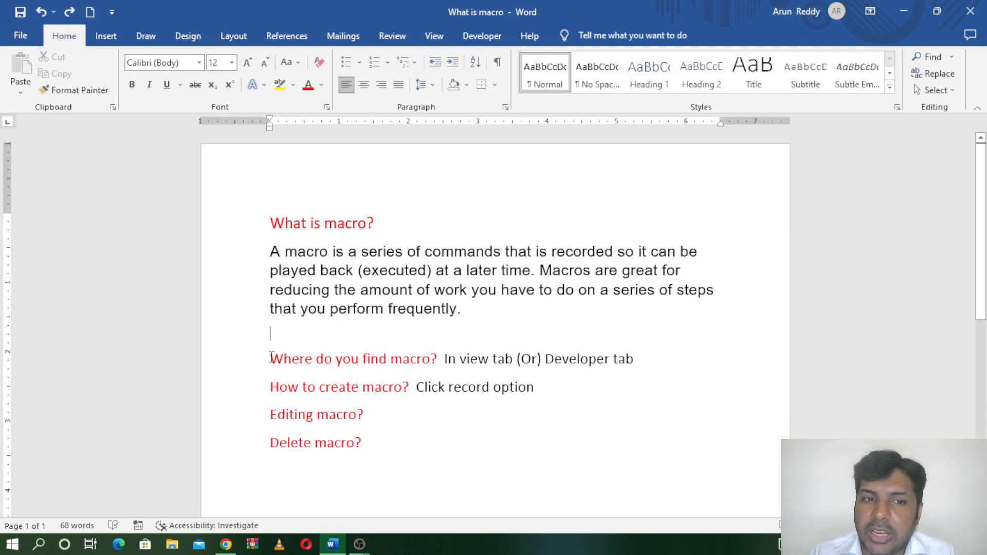
left_click_drag(269, 359, 439, 363)
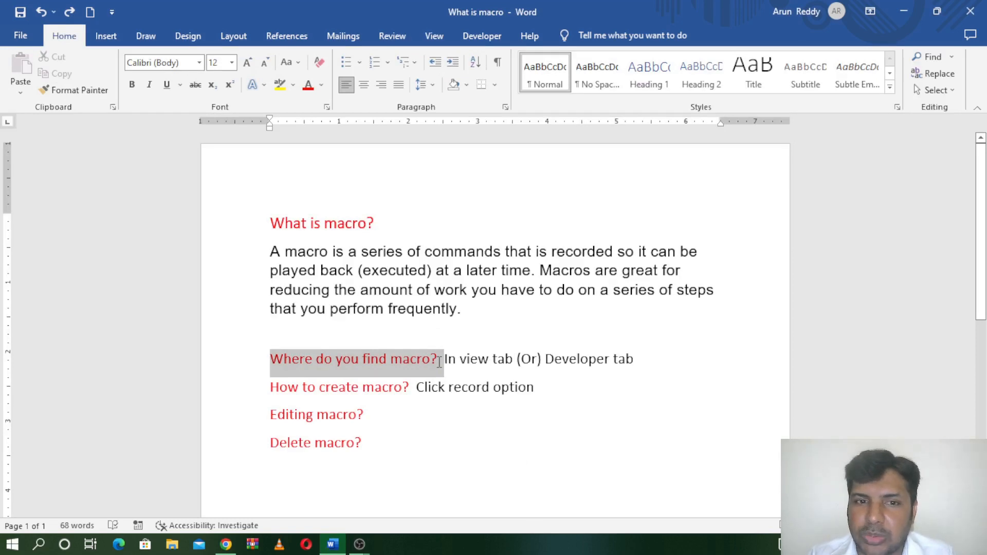
left_click(362, 444)
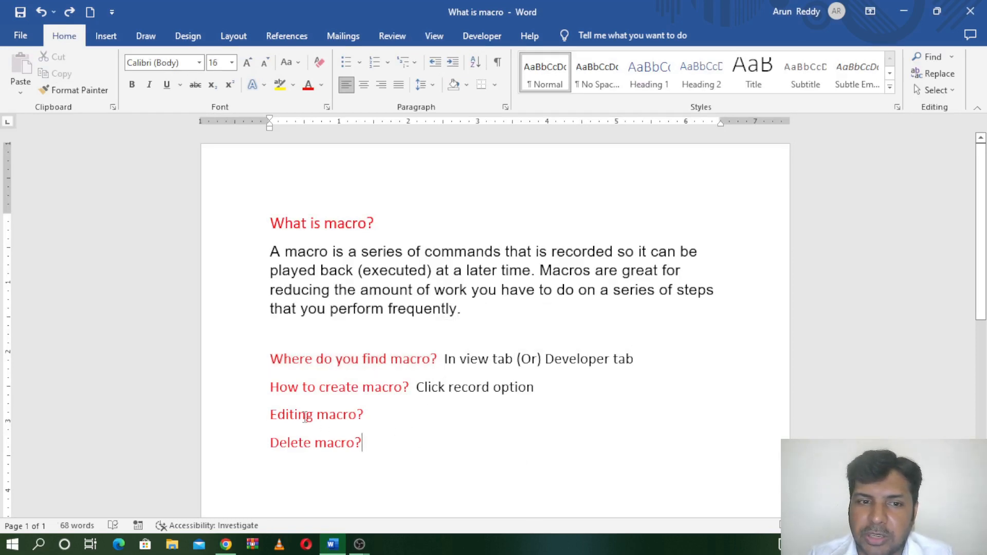
left_click(266, 414)
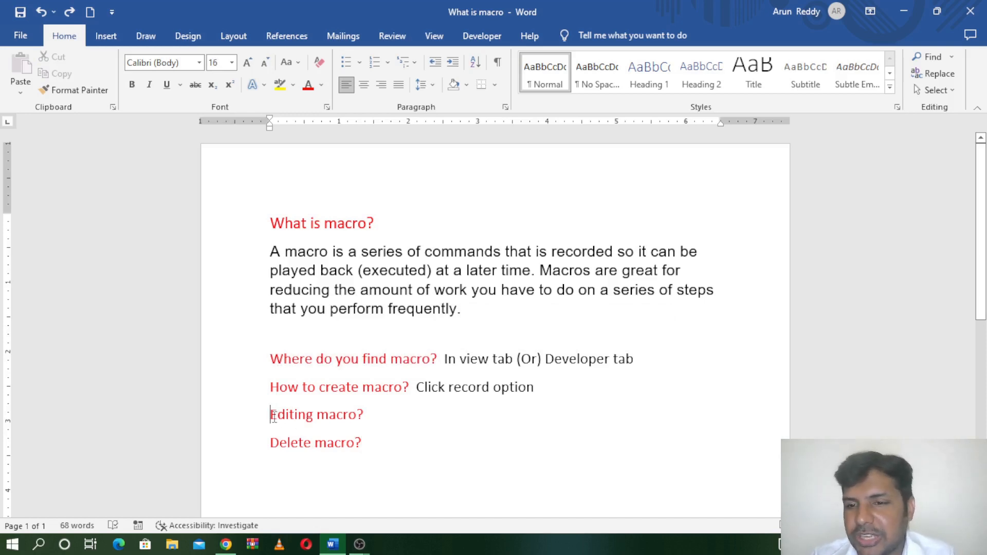
left_click(269, 414)
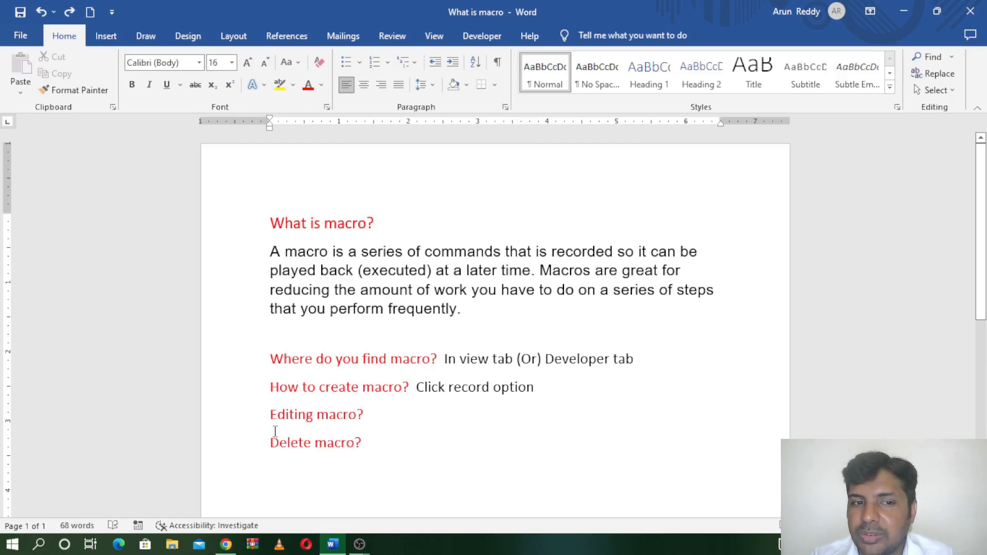
left_click_drag(269, 443, 375, 447)
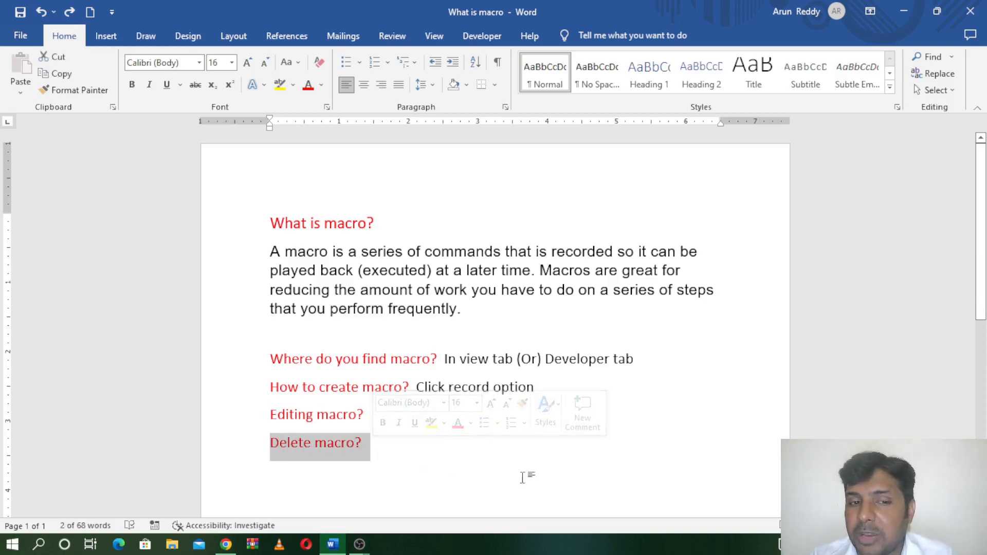
left_click(540, 469)
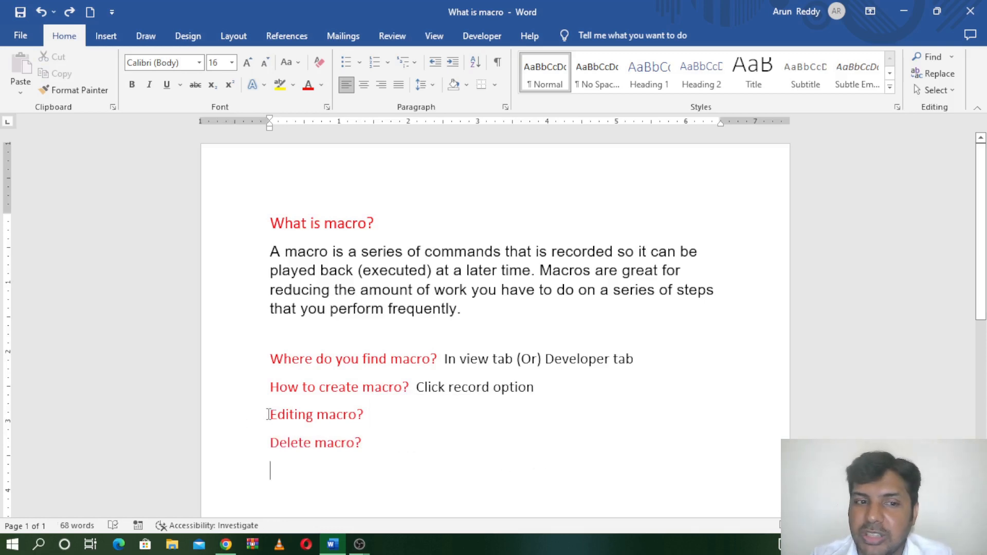
Select the "Editing macro?" heading and start recording a macro named head, stored in All Documents (Normal.dotm).
left_click_drag(271, 414, 375, 410)
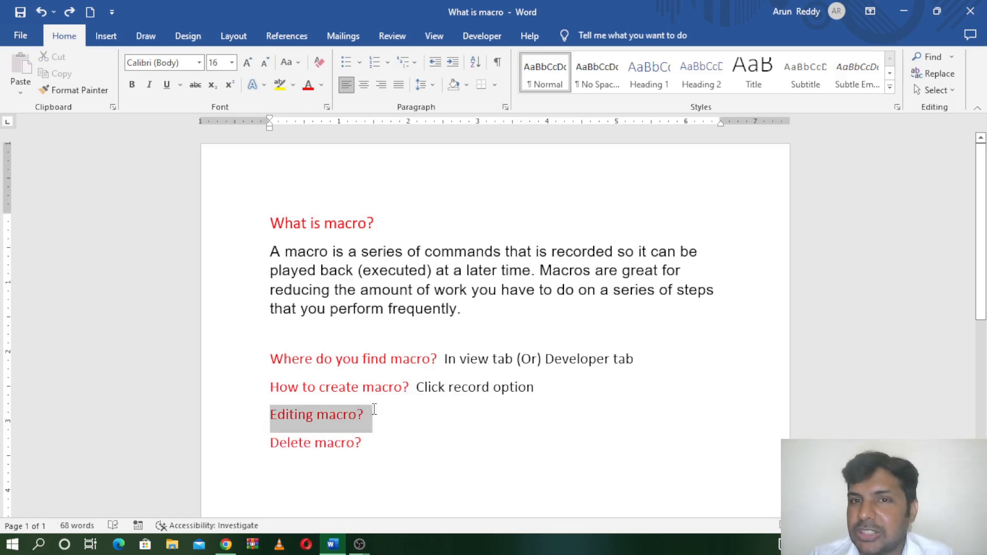
left_click(481, 36)
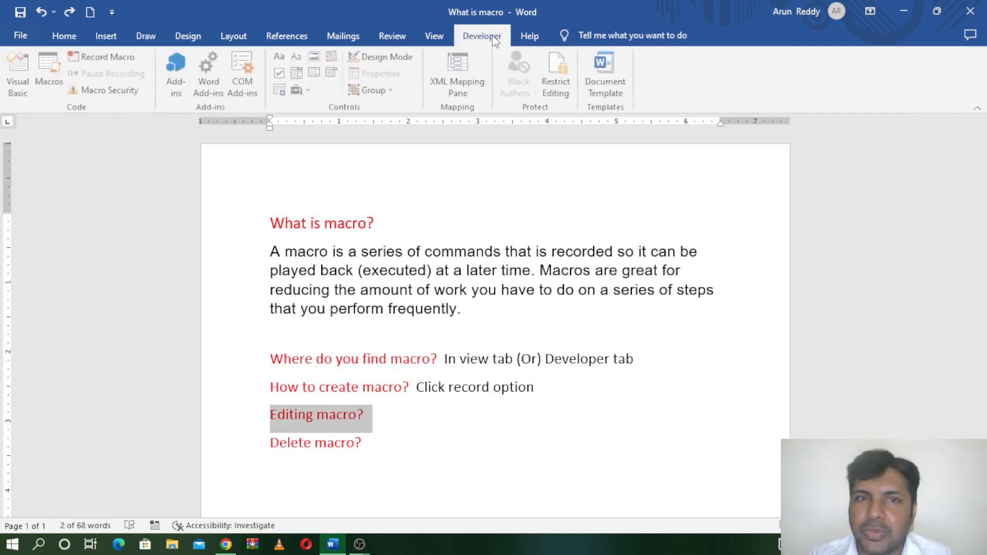
left_click(103, 57)
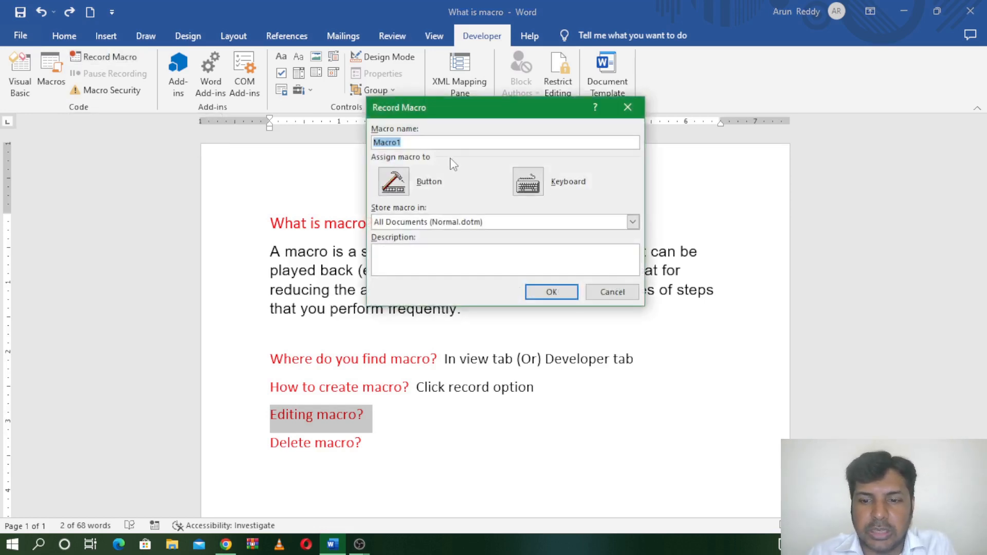
key("BackSpace")
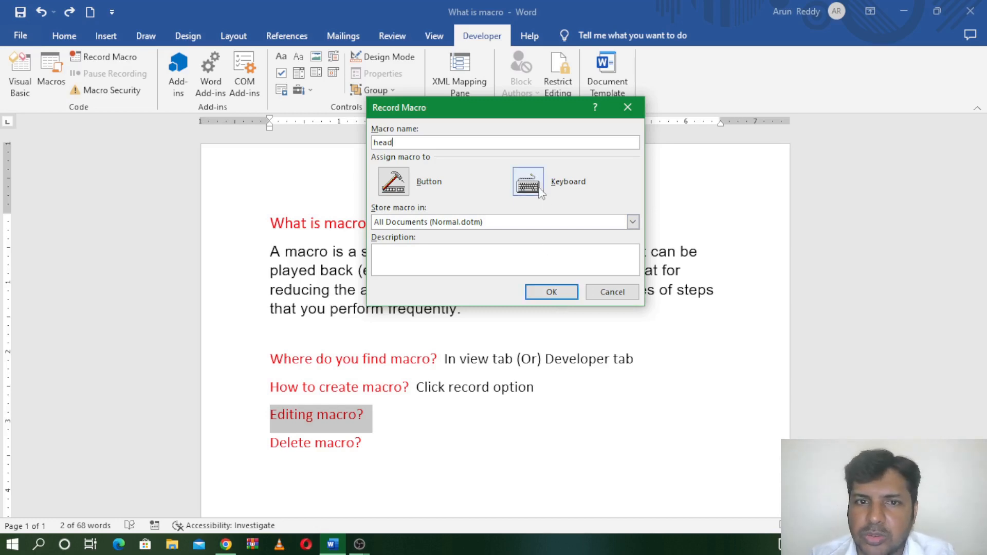
left_click(563, 297)
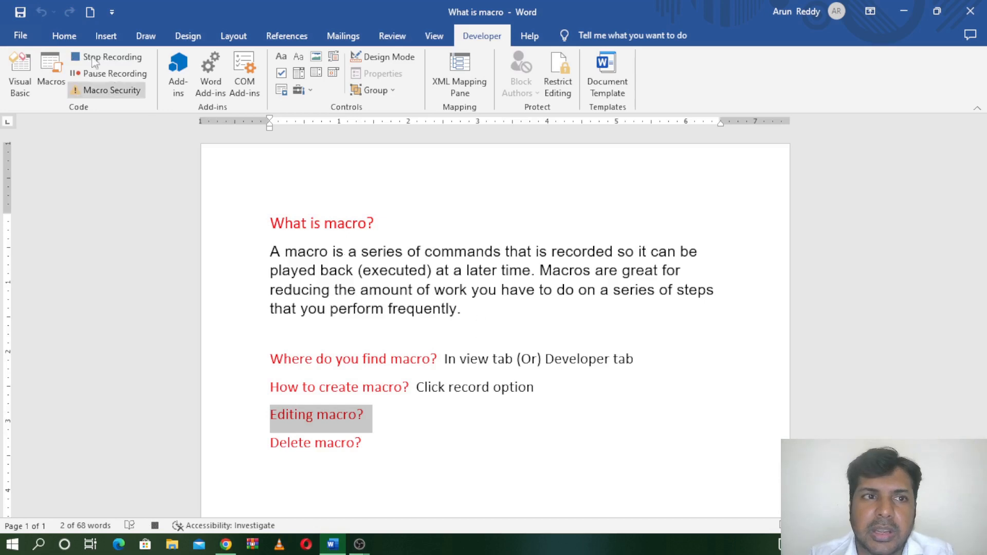
Set the selected "Editing macro?" heading's font size to 18 as the recorded action, and stop the recording.
left_click(66, 39)
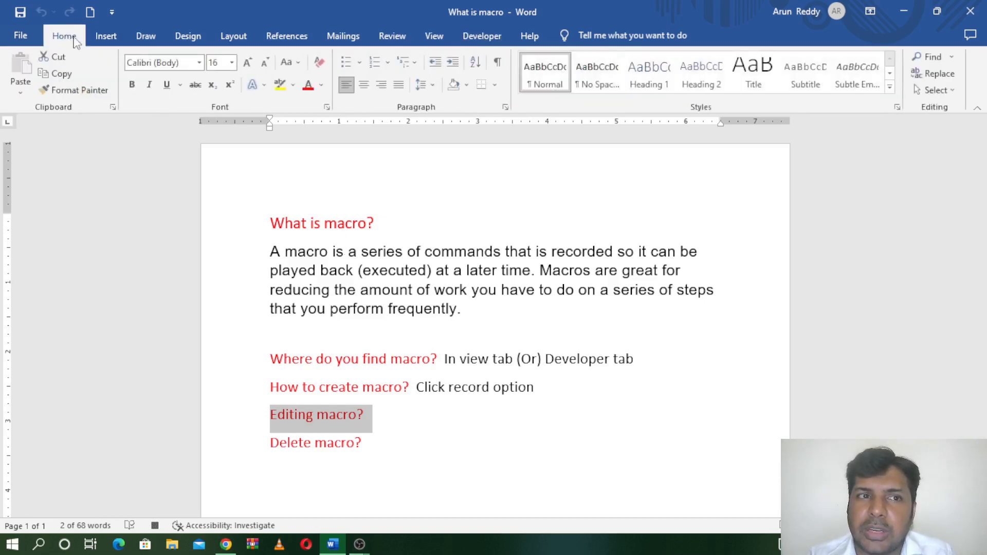
left_click(211, 60)
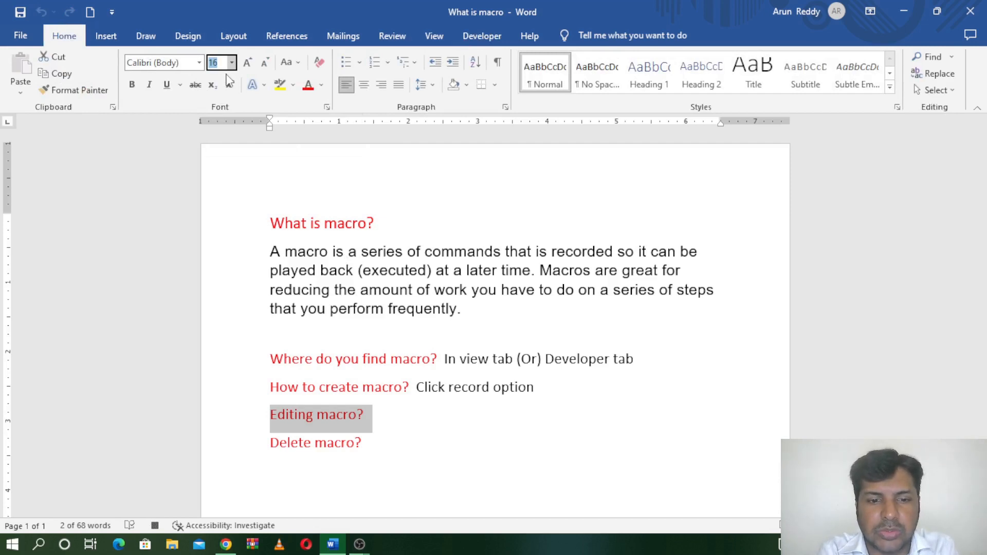
type("1")
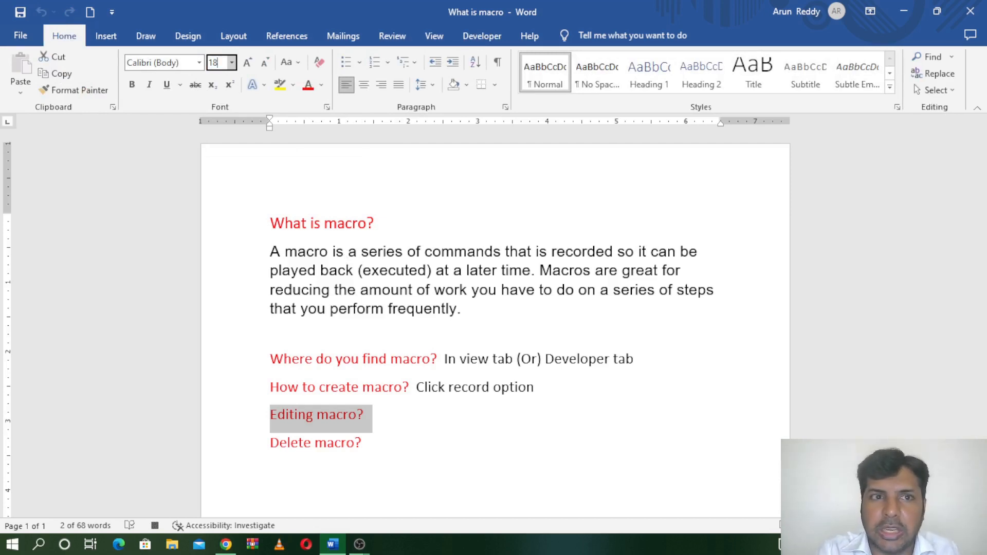
type("8")
key("Return")
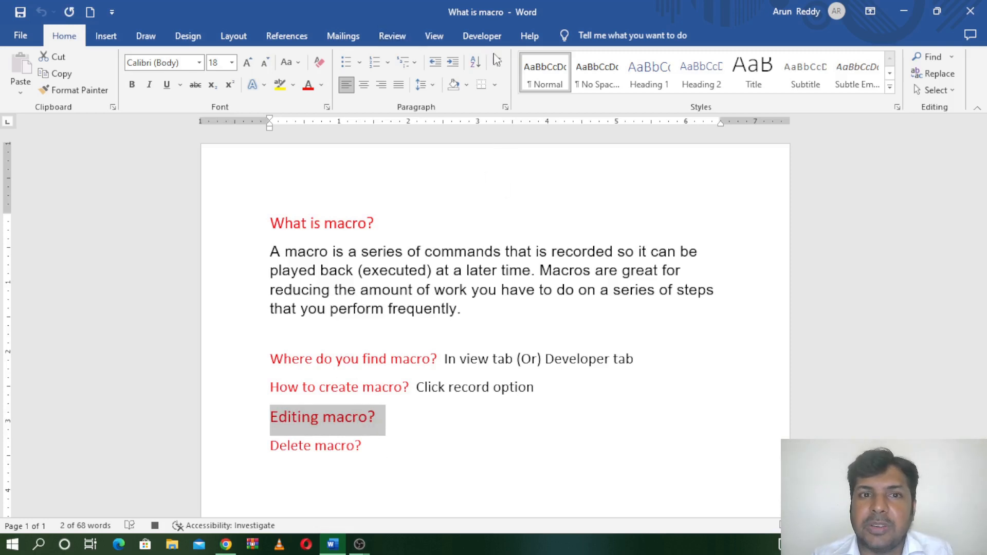
left_click(496, 37)
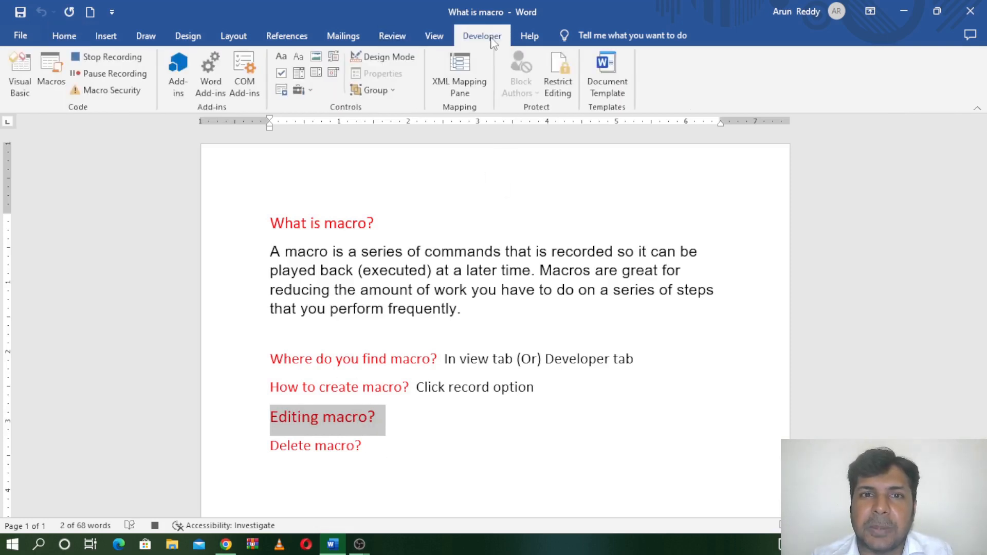
left_click(106, 56)
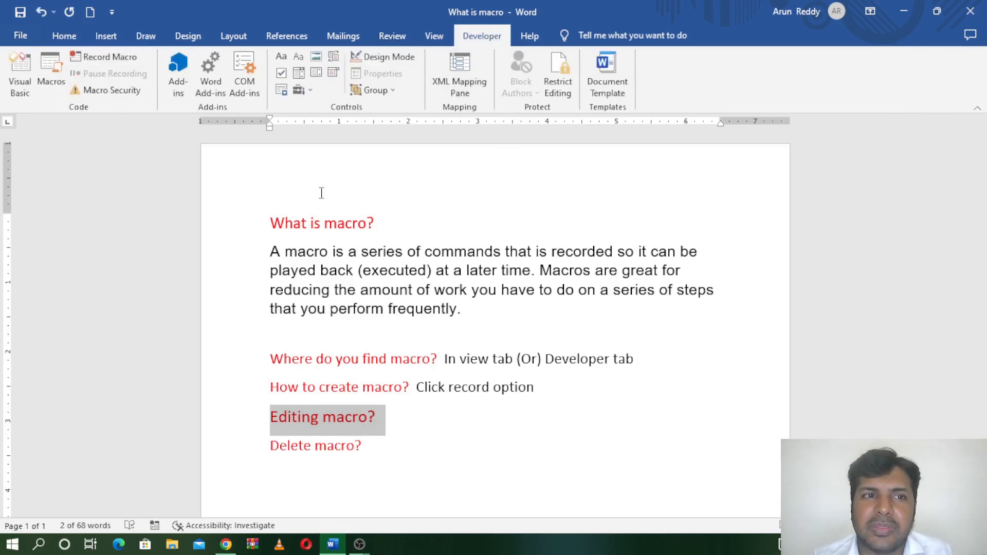
Select the "Delete macro?" heading and run the head macro on it from the list of macros.
left_click(389, 454)
left_click_drag(265, 445, 384, 450)
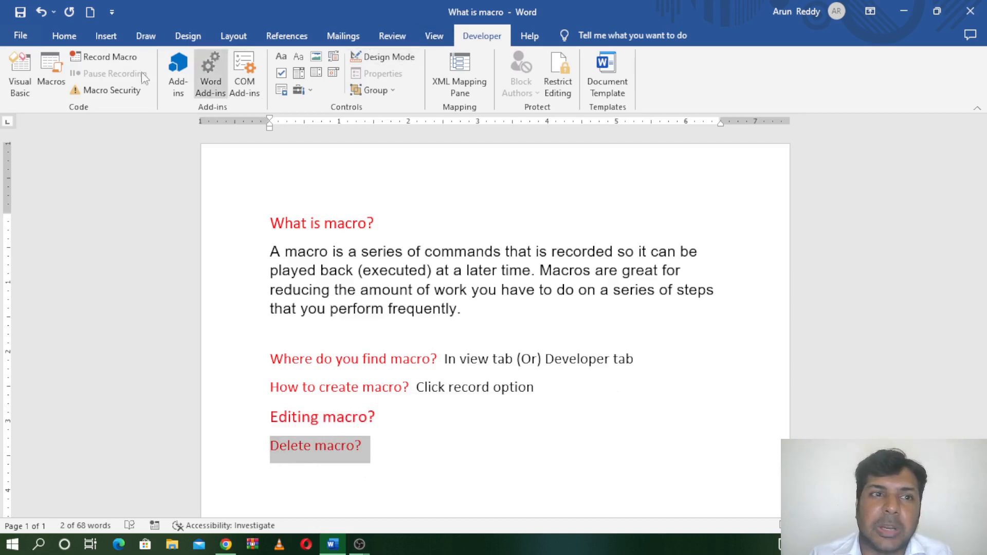
left_click(52, 72)
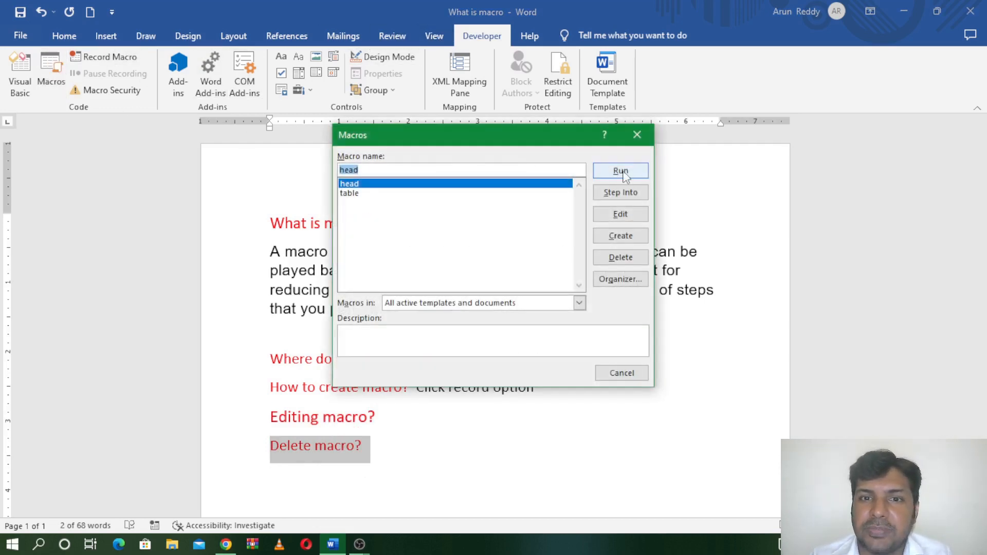
left_click(392, 195)
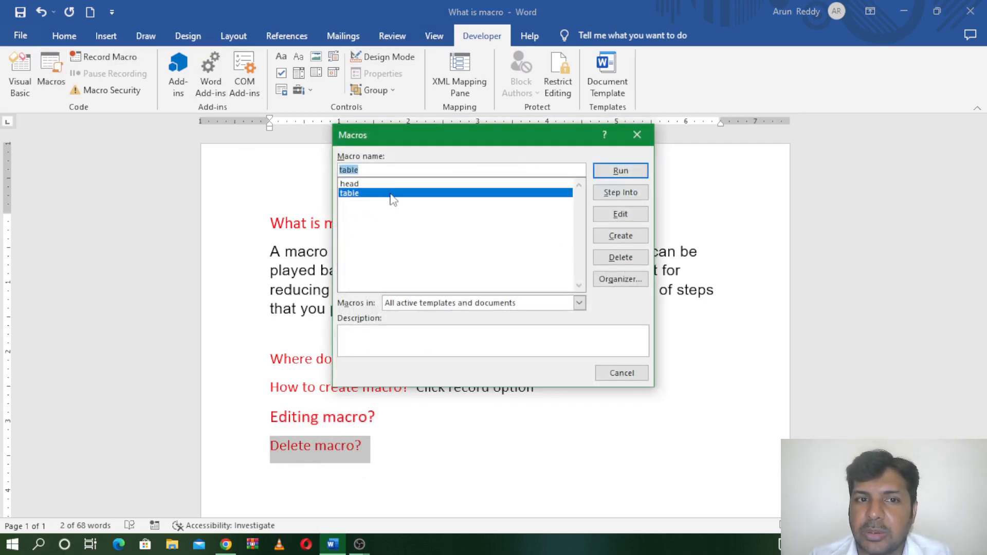
left_click(393, 185)
left_click(615, 174)
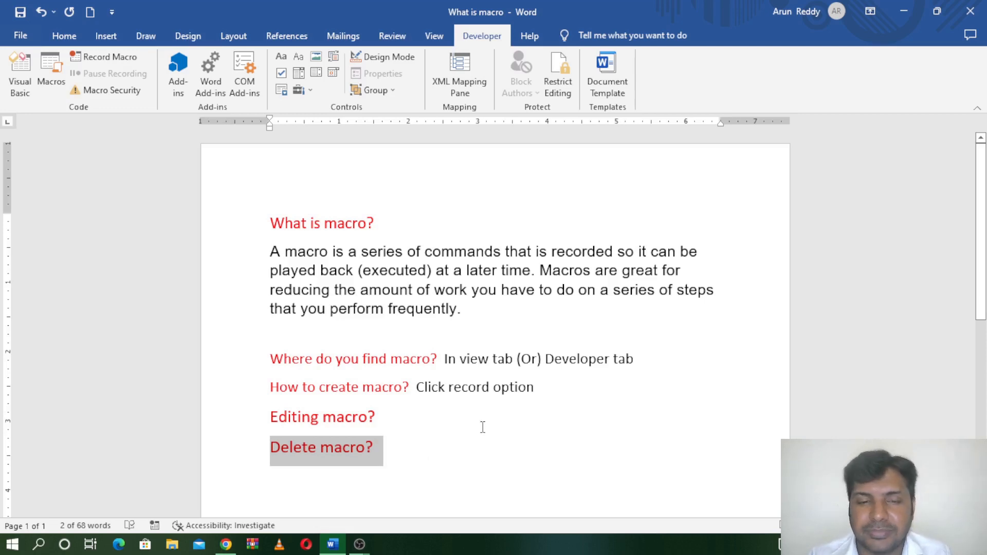
Edit the head macro's code so that Selection.Font.Size equals 20, and close the Visual Basic editor.
left_click(58, 68)
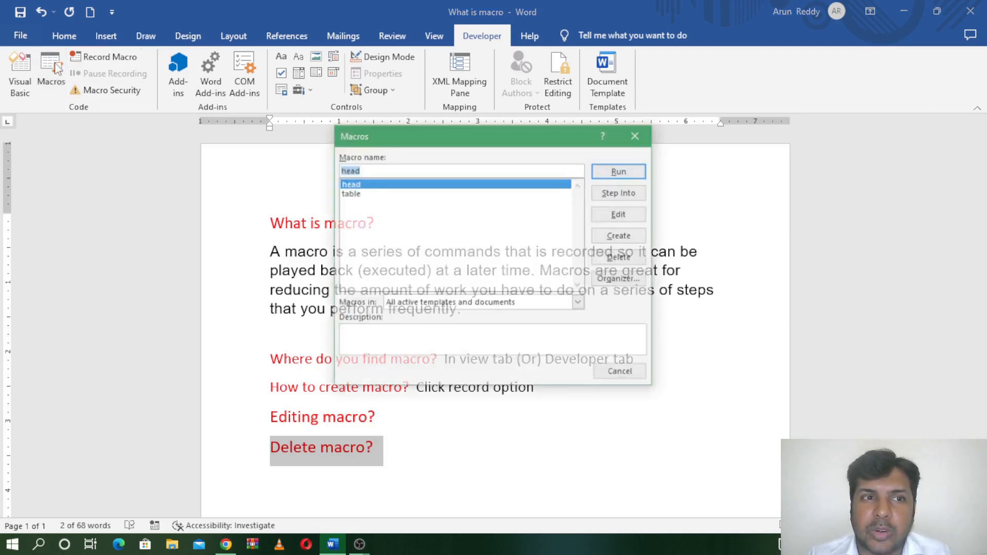
left_click(620, 214)
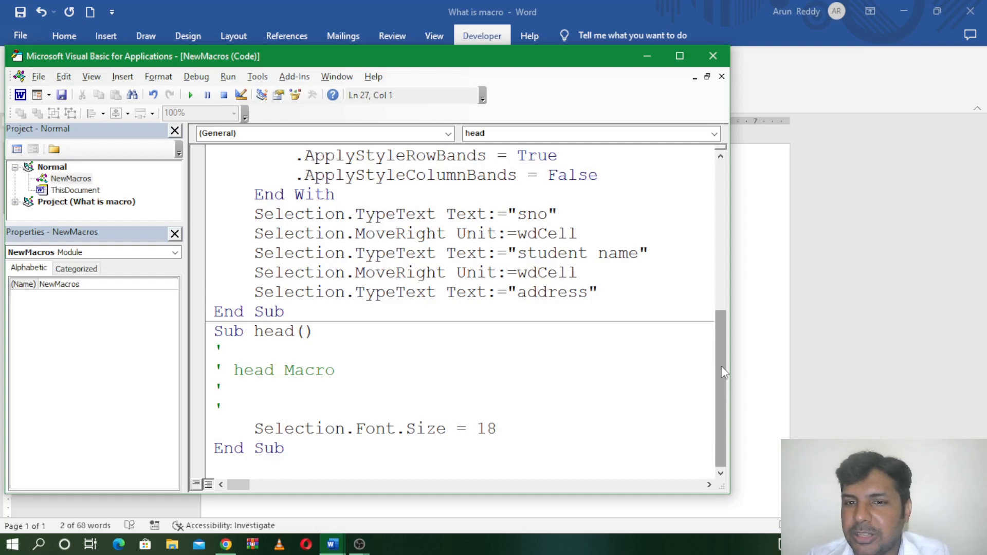
mouse_move(723, 372)
left_mouse_down()
mouse_move(726, 221)
mouse_move(727, 381)
left_mouse_up()
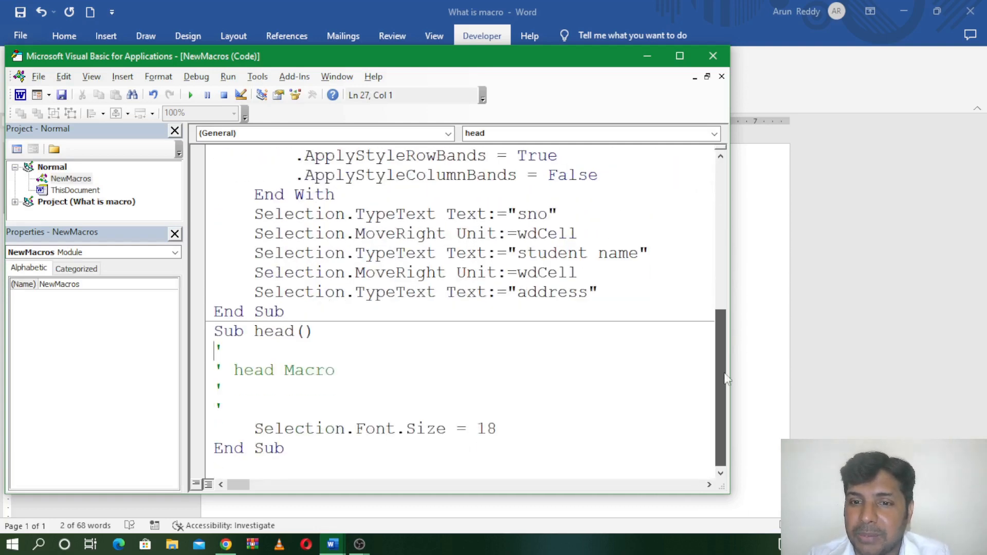
left_click(501, 429)
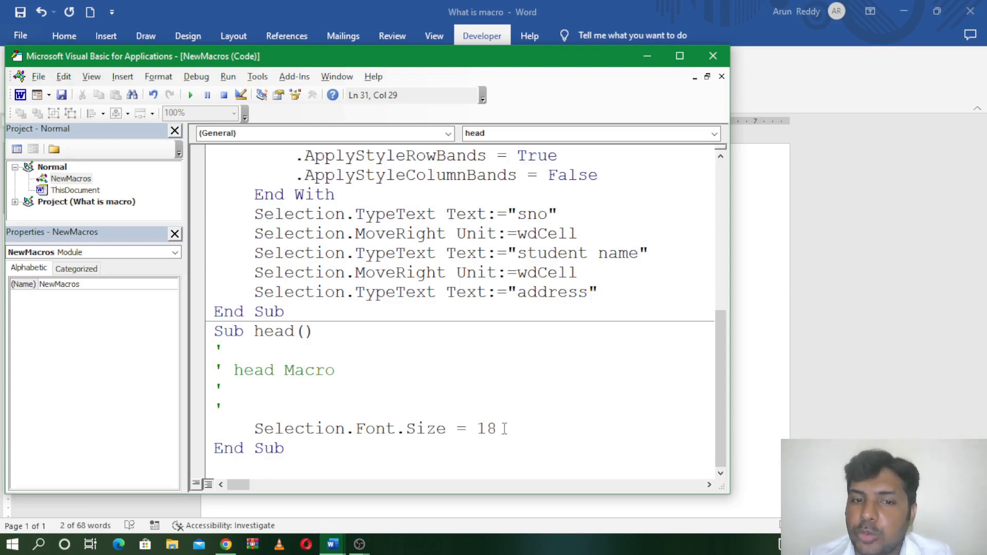
left_click_drag(502, 429, 480, 435)
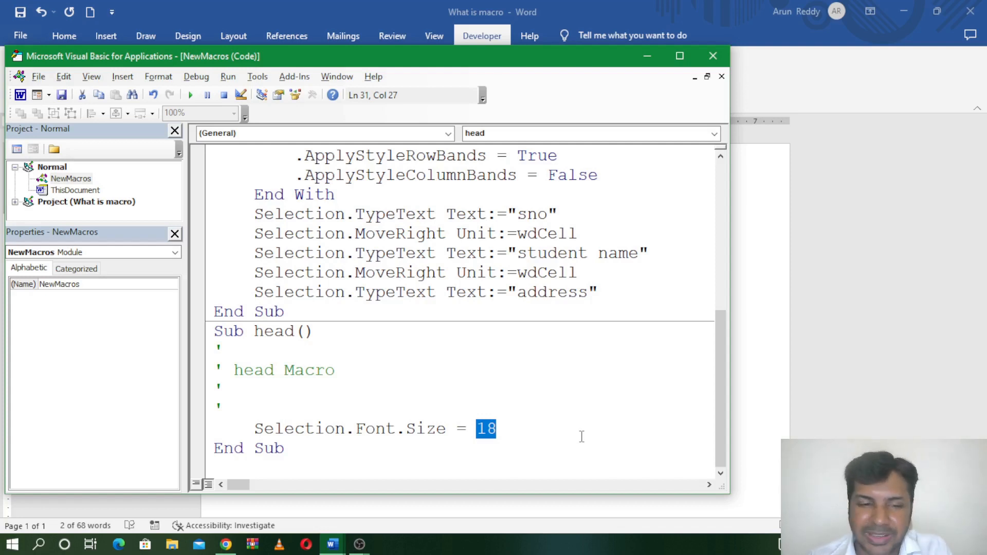
type("20")
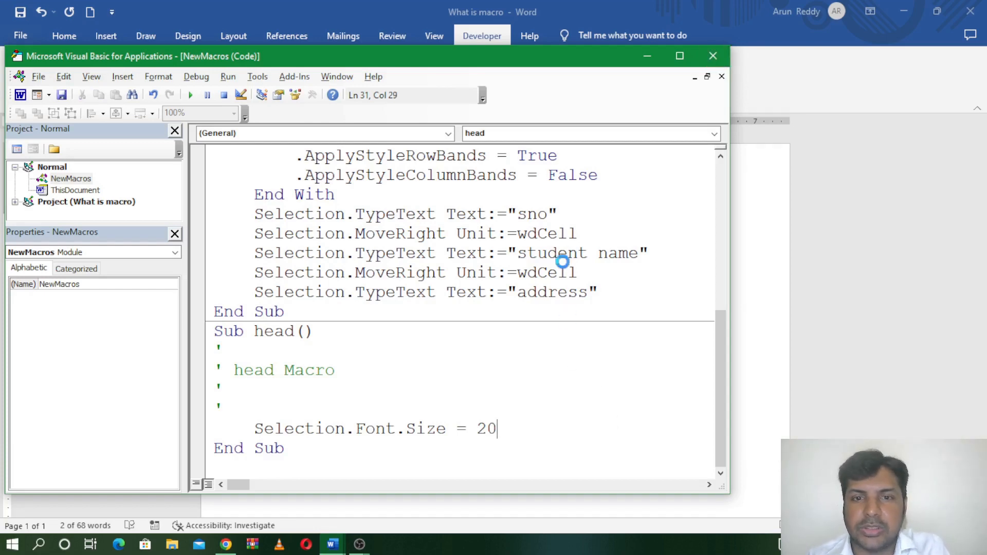
left_click(718, 59)
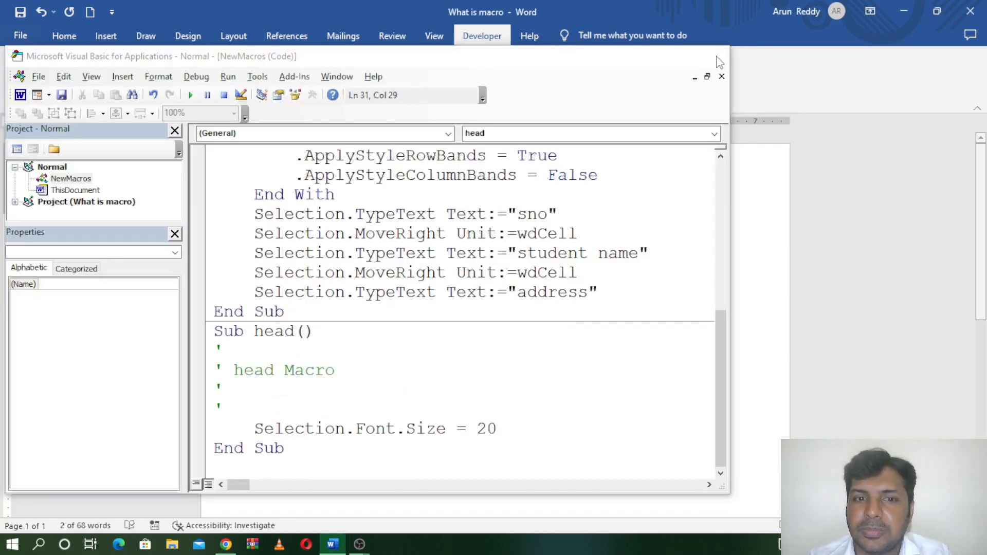
Run the edited head macro on the "Delete macro?" heading and compare its font size with that of the "Editing macro?" heading.
left_click(409, 451)
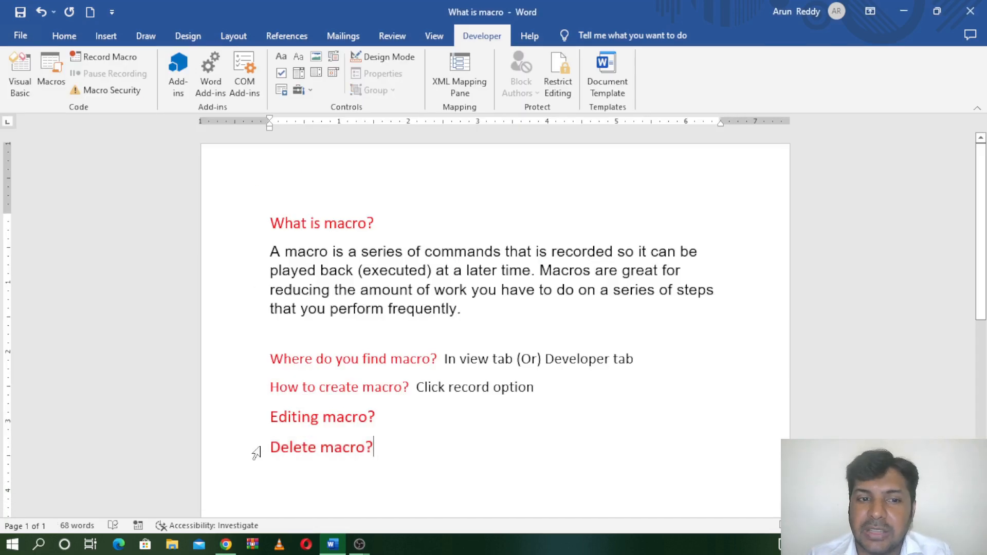
left_click_drag(269, 448, 387, 444)
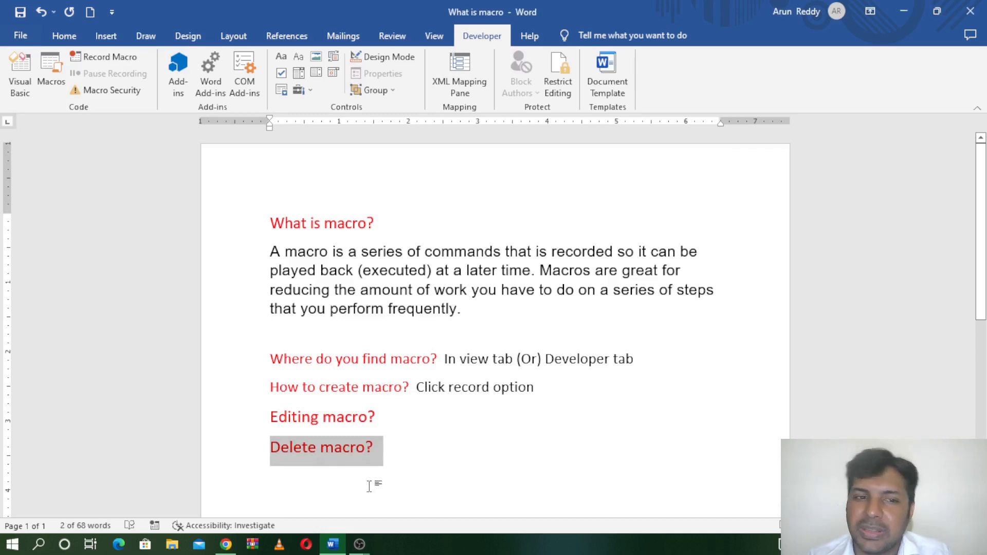
left_click(45, 72)
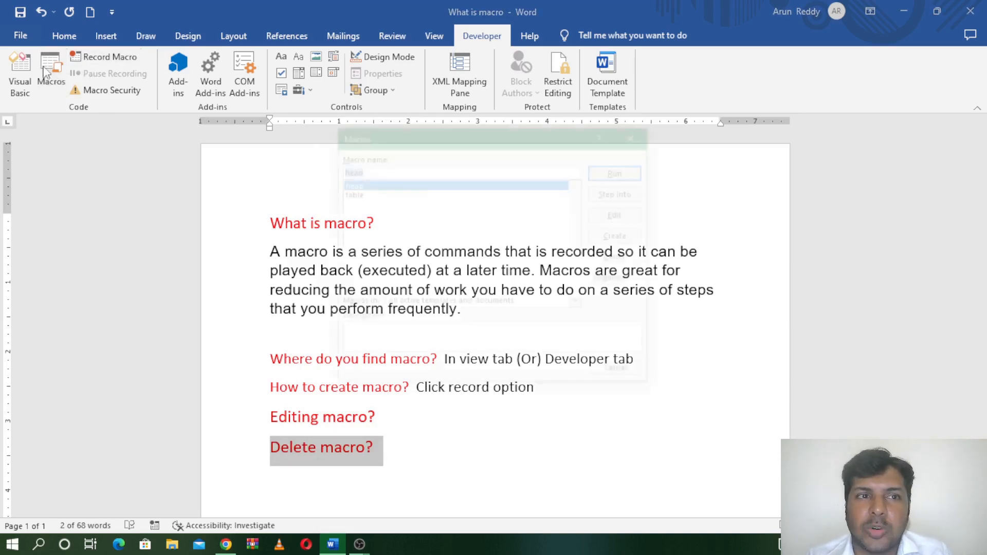
left_click(624, 175)
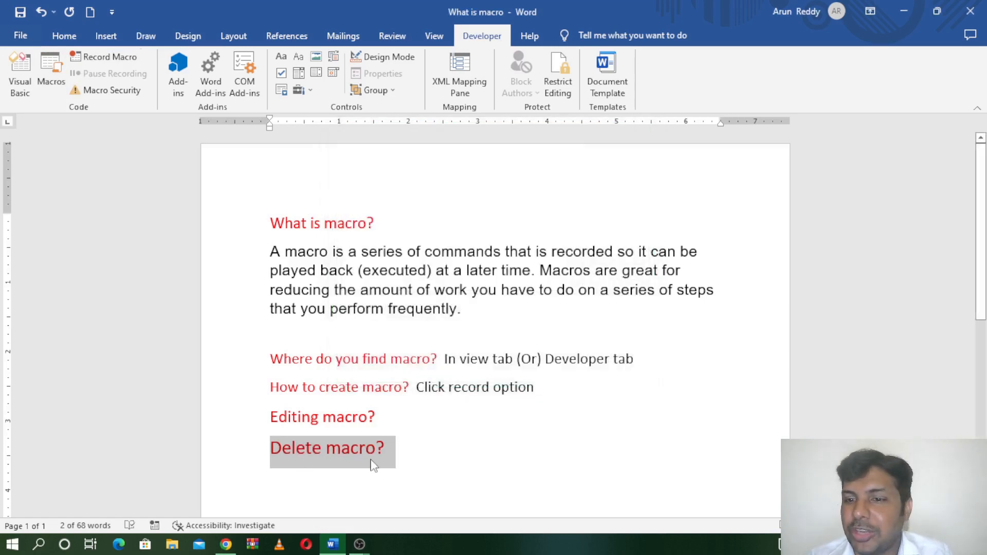
left_click(64, 36)
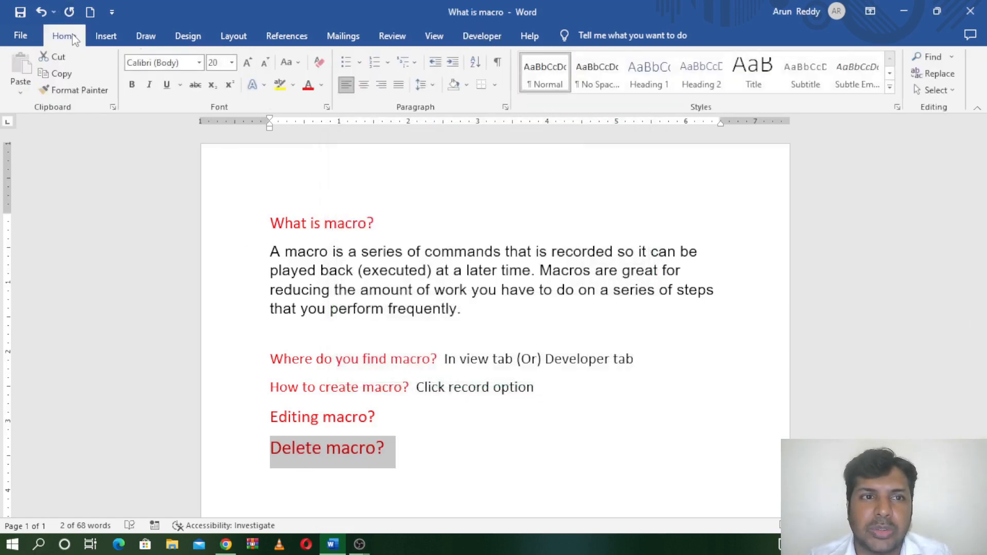
left_click_drag(386, 427, 264, 423)
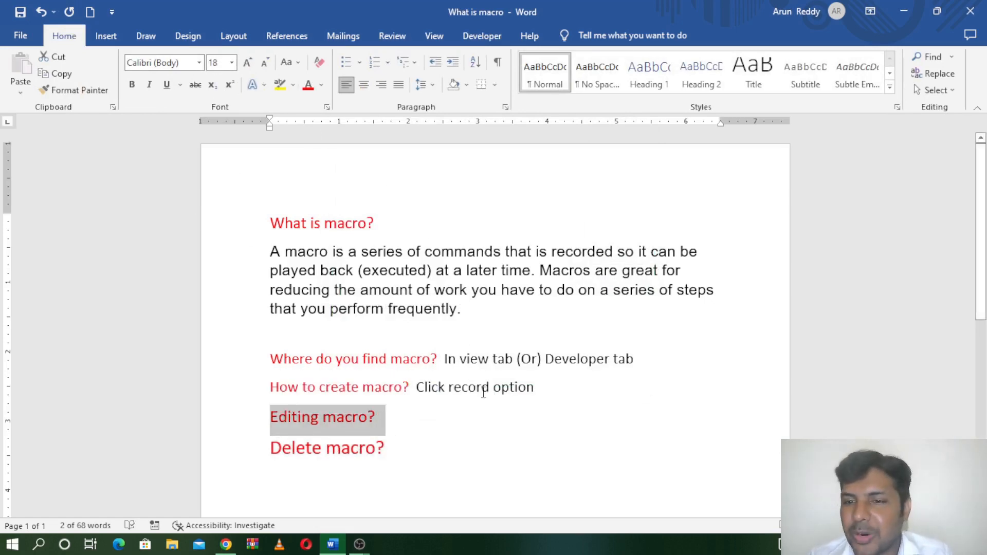
left_click(475, 437)
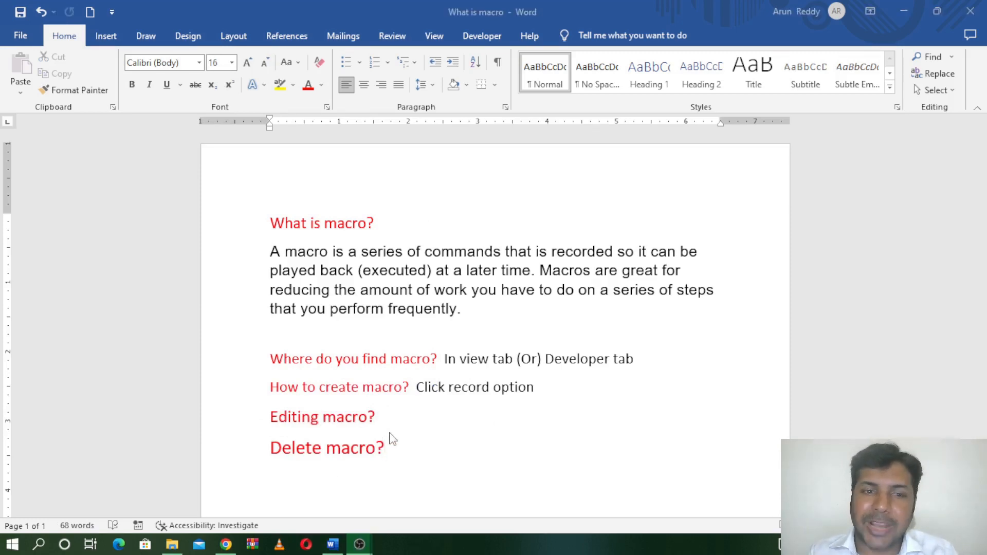
Delete the head macro from the list of macros, confirm the deletion, and close the list.
left_click(425, 437)
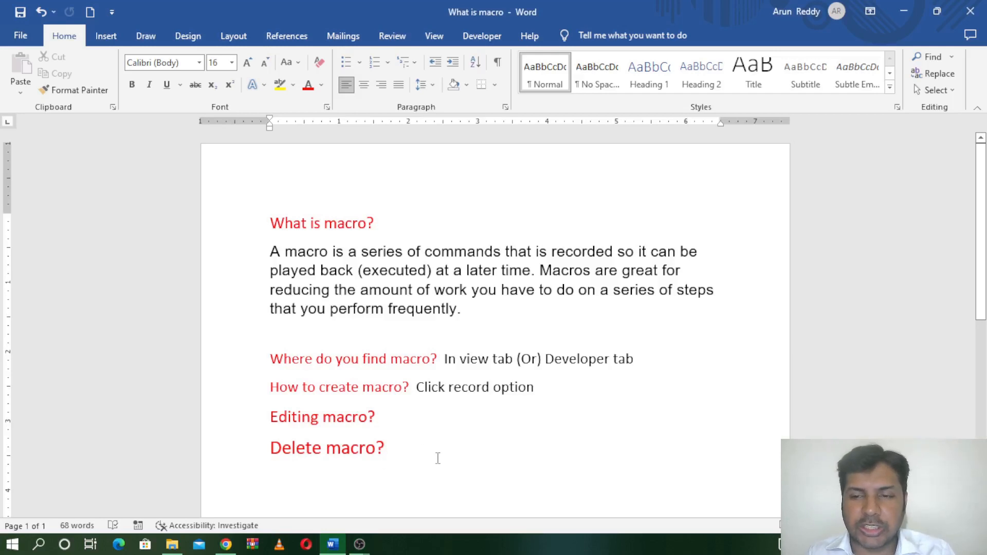
left_click(477, 446)
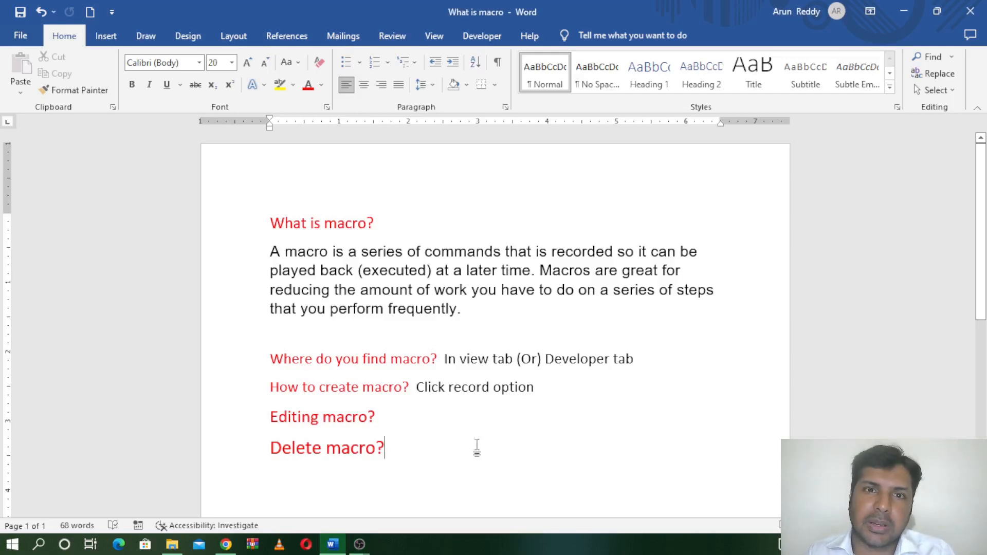
left_click(434, 36)
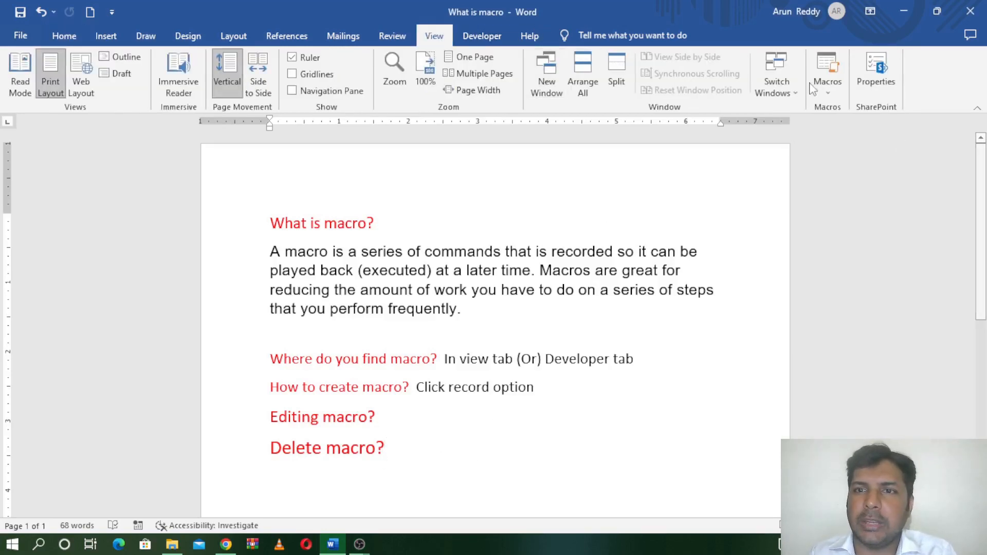
left_click(828, 87)
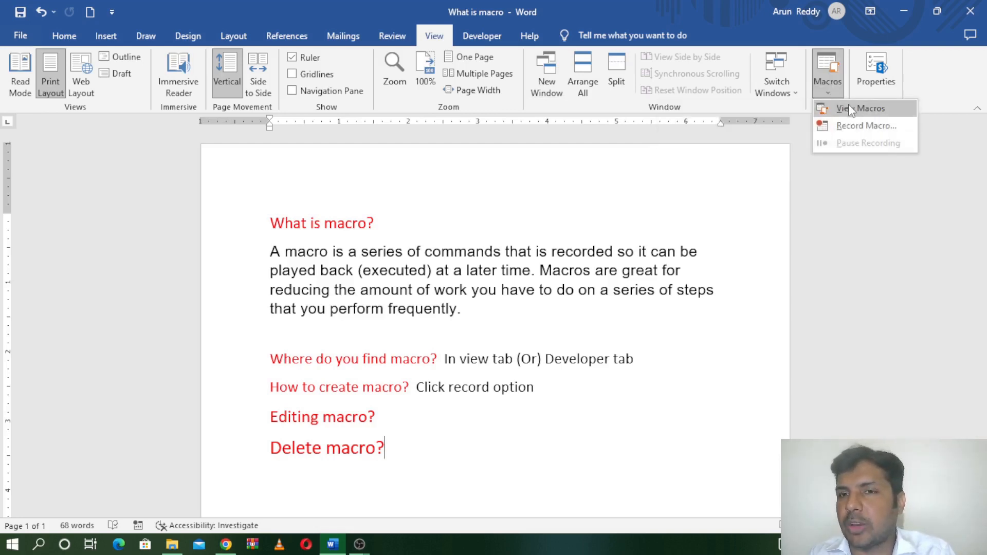
left_click(851, 108)
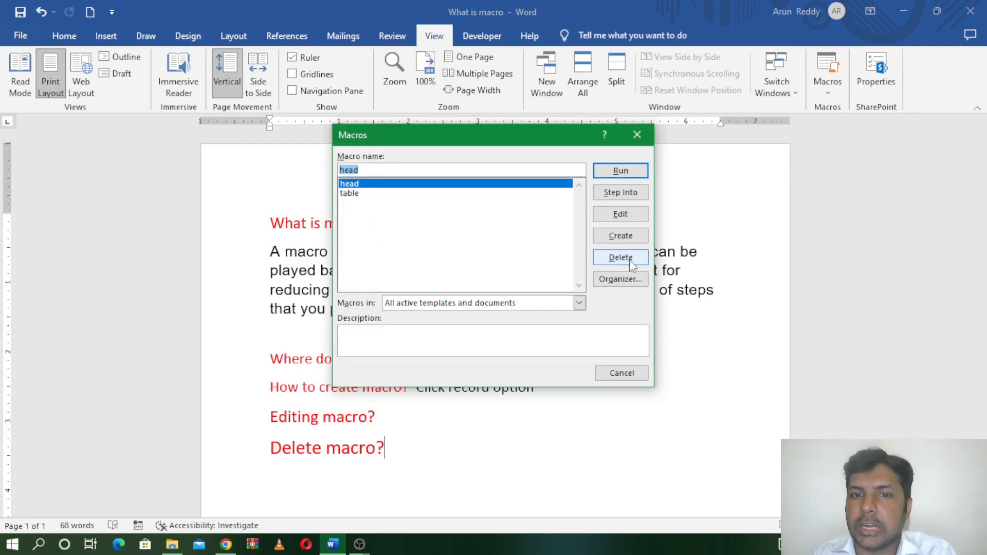
left_click(631, 262)
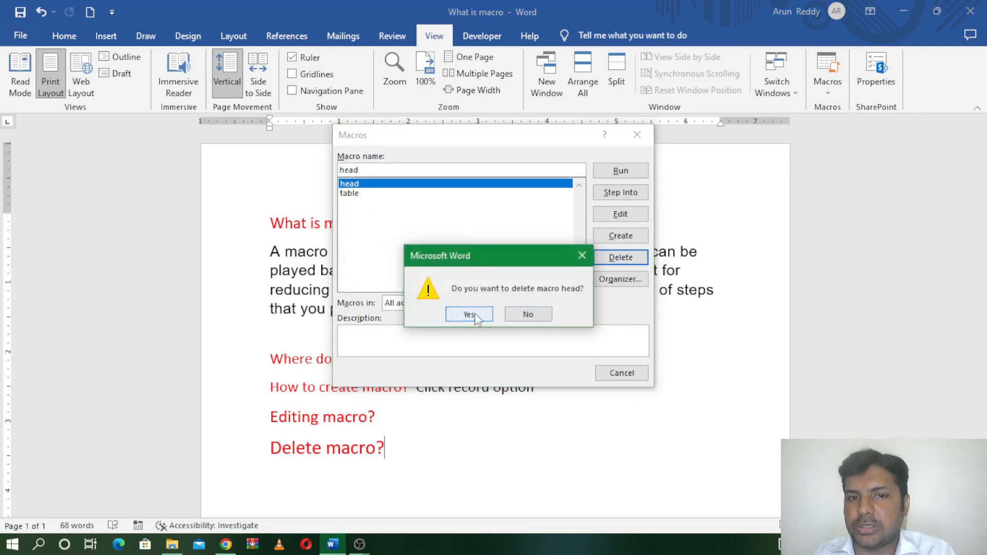
left_click(469, 315)
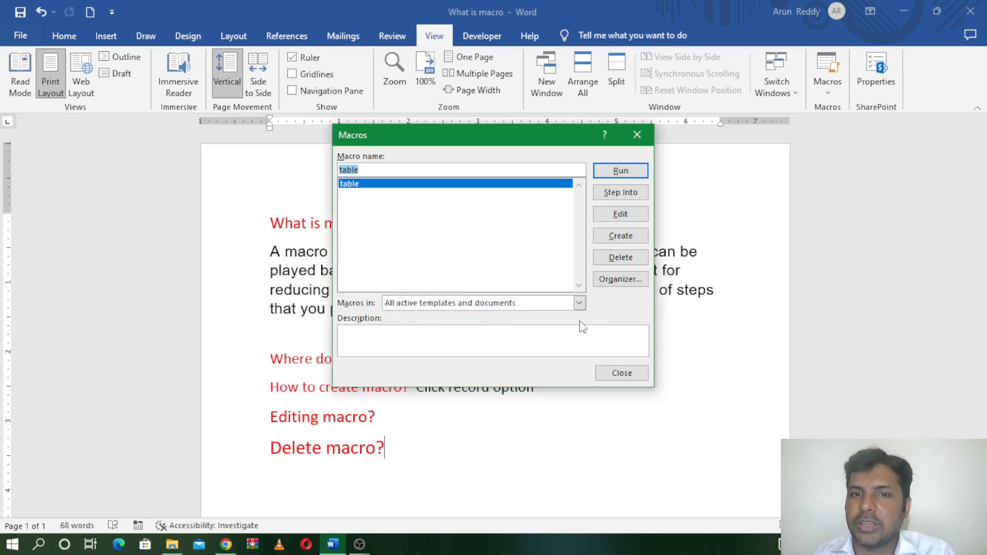
left_click(622, 374)
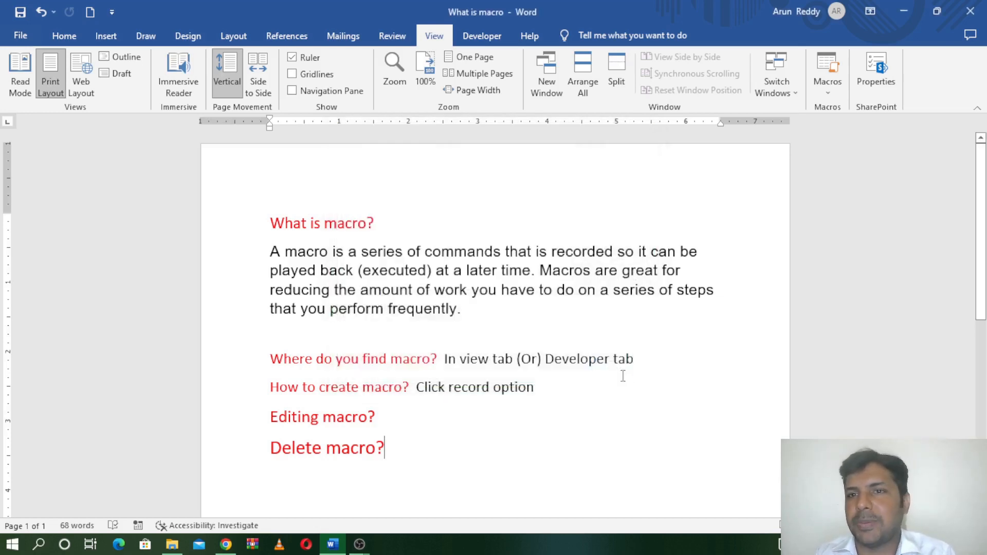